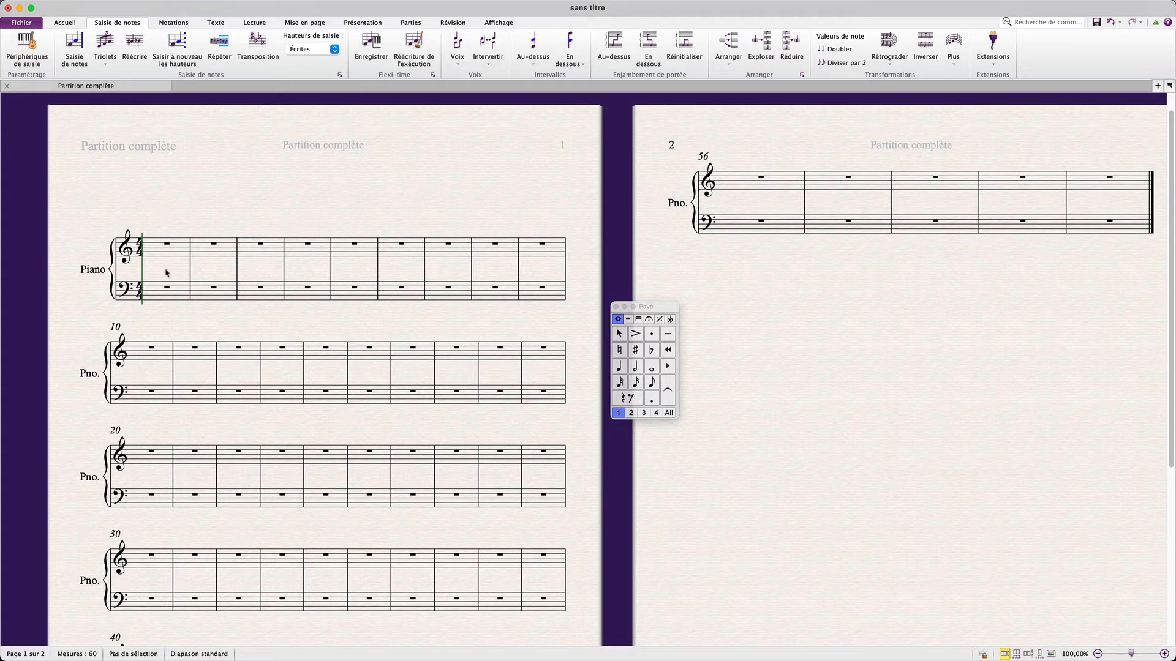
Examine how single bars get selected by selecting bars in the treble and bass staves of the piano score
click(156, 250)
click(231, 249)
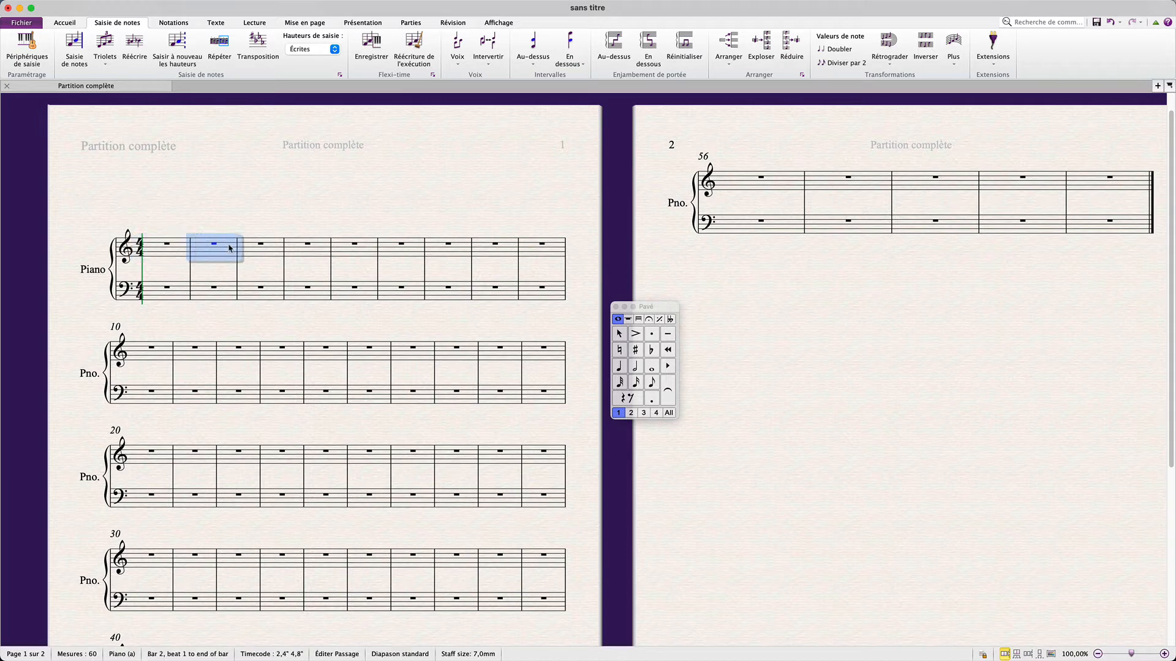
click(278, 251)
click(303, 289)
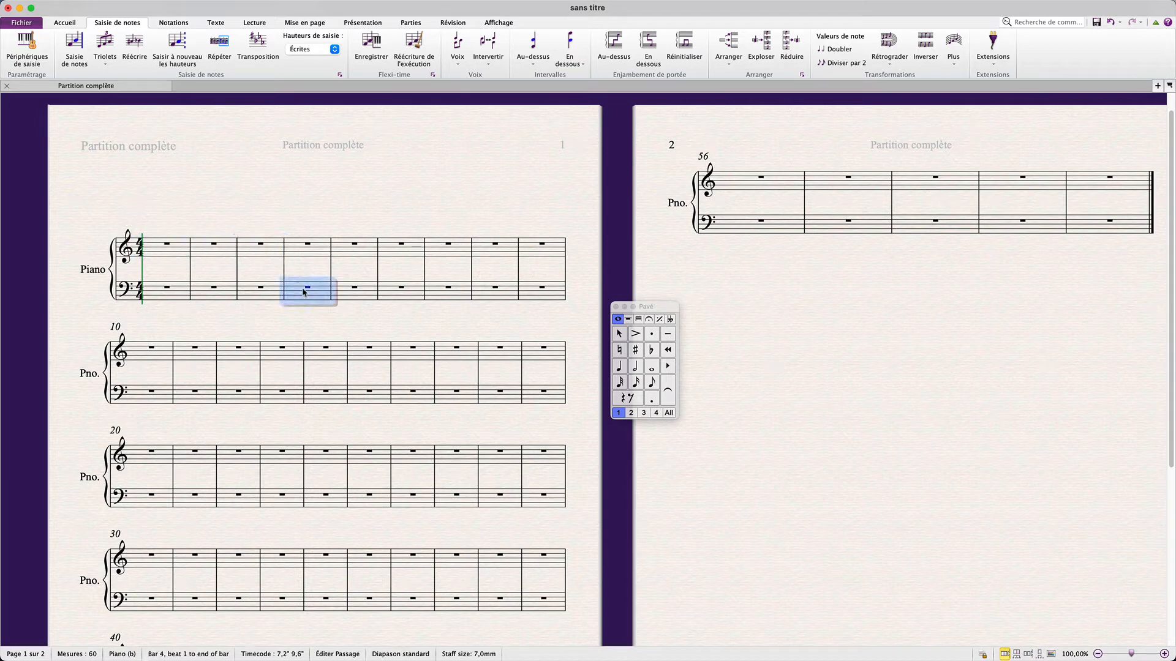
click(264, 296)
click(199, 313)
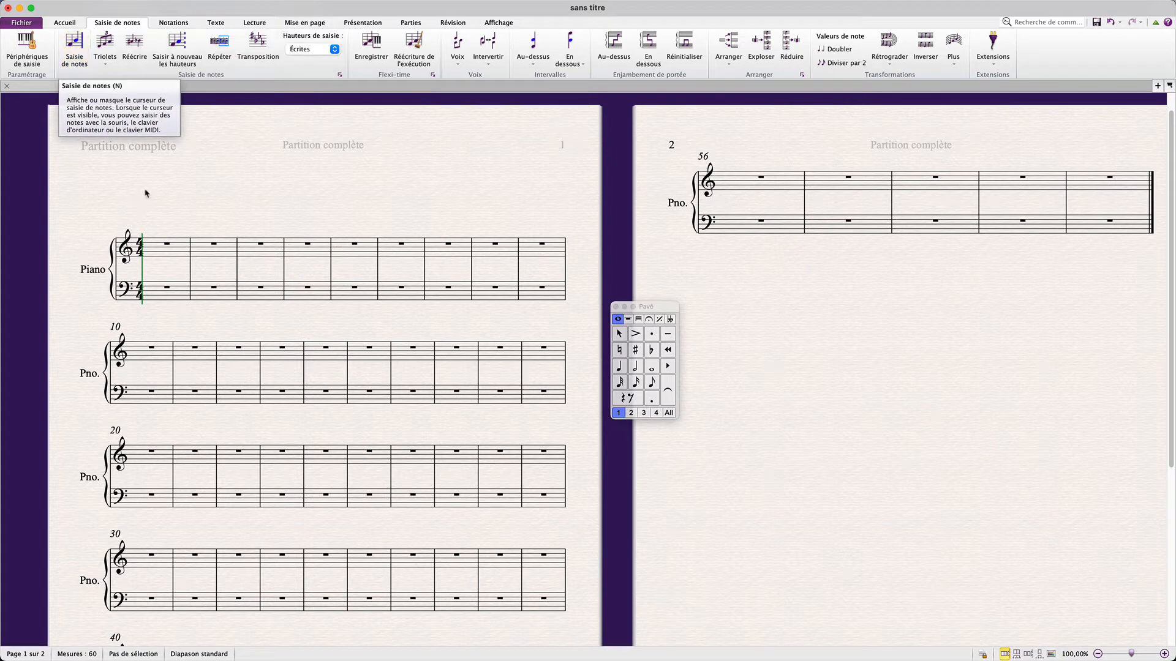
Switch on note input and place a half note A4 on the third beat of bar 1
click(76, 52)
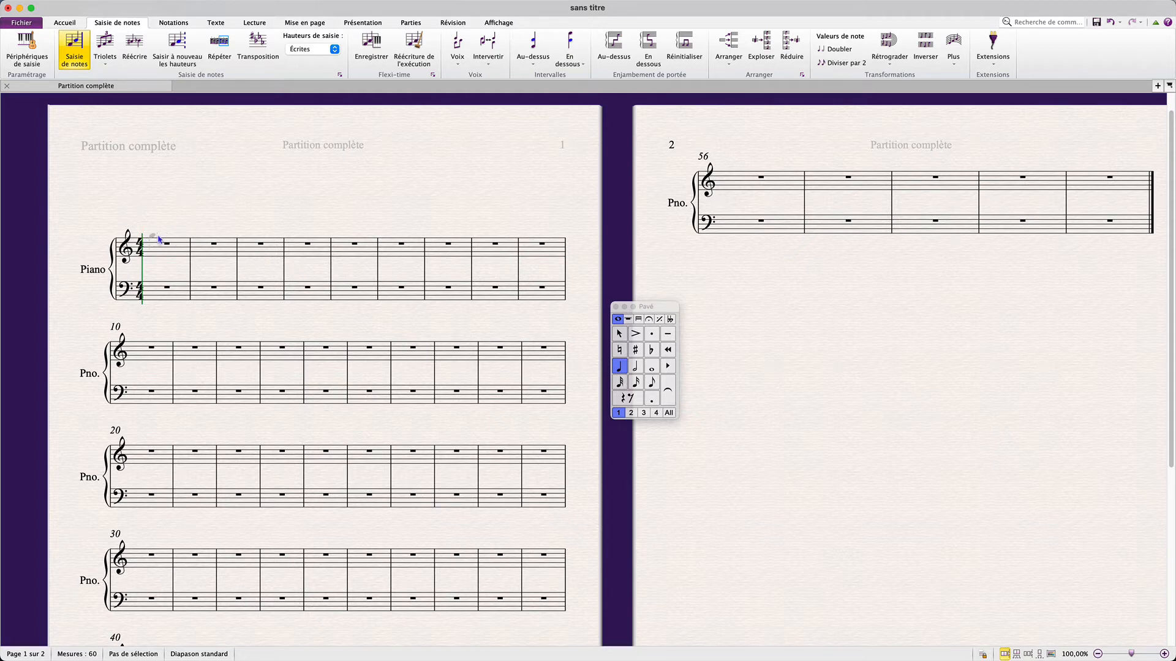
click(637, 366)
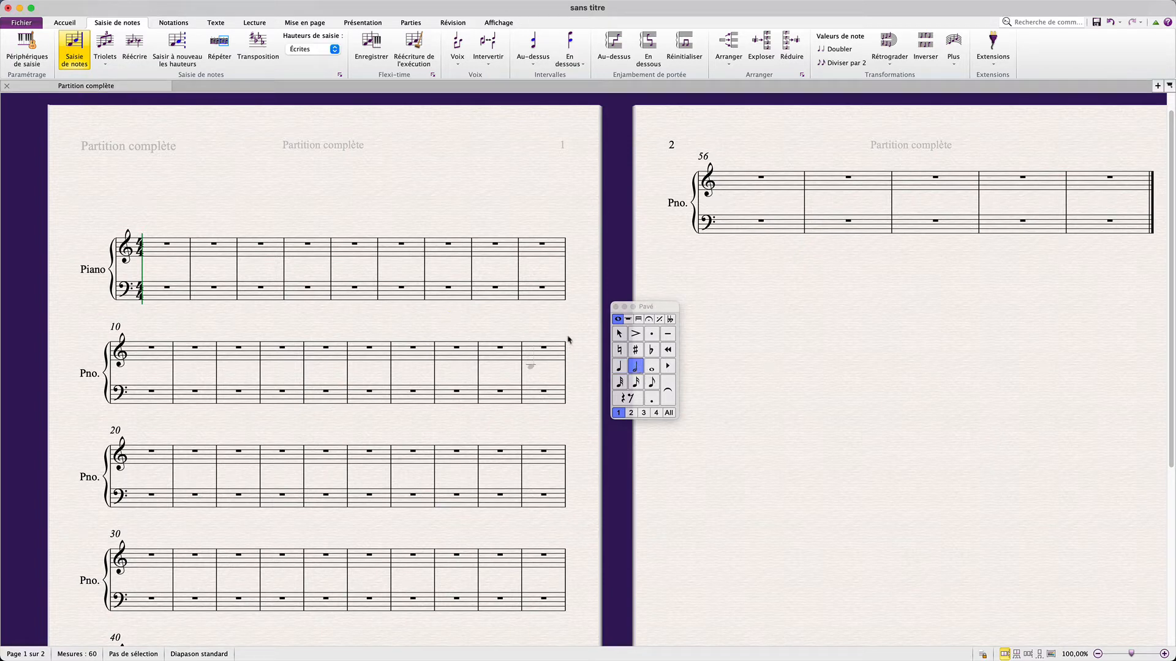
click(176, 250)
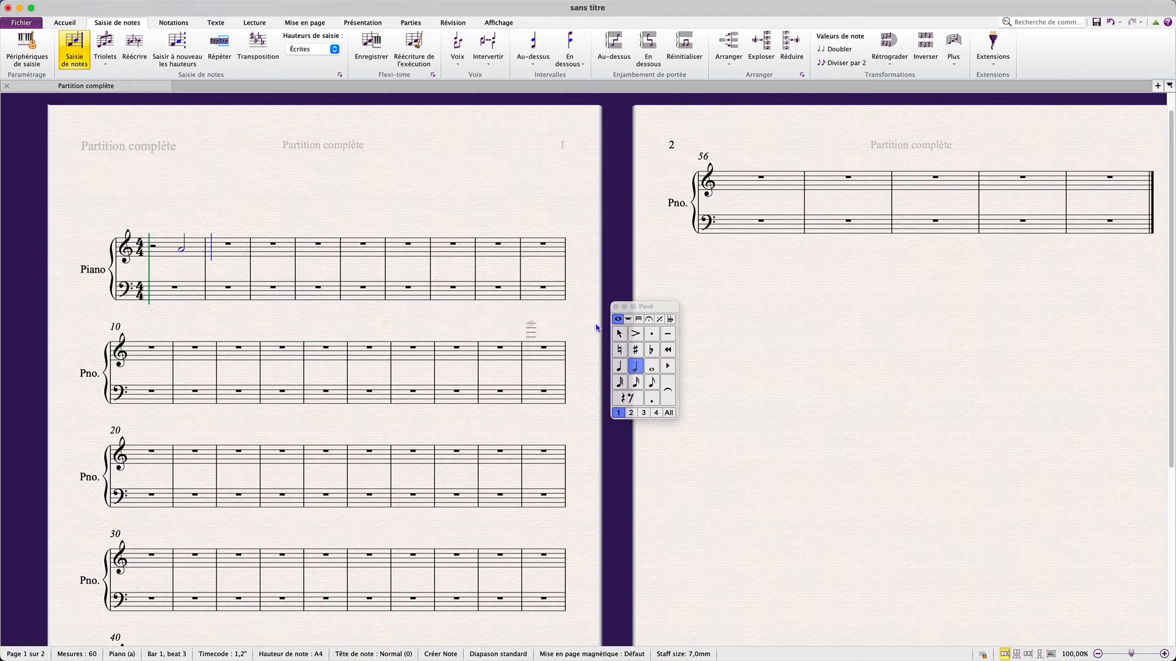
Enter a half note A#4 with staccato and + articulations after the quarter rest in bar 3
click(651, 334)
click(649, 319)
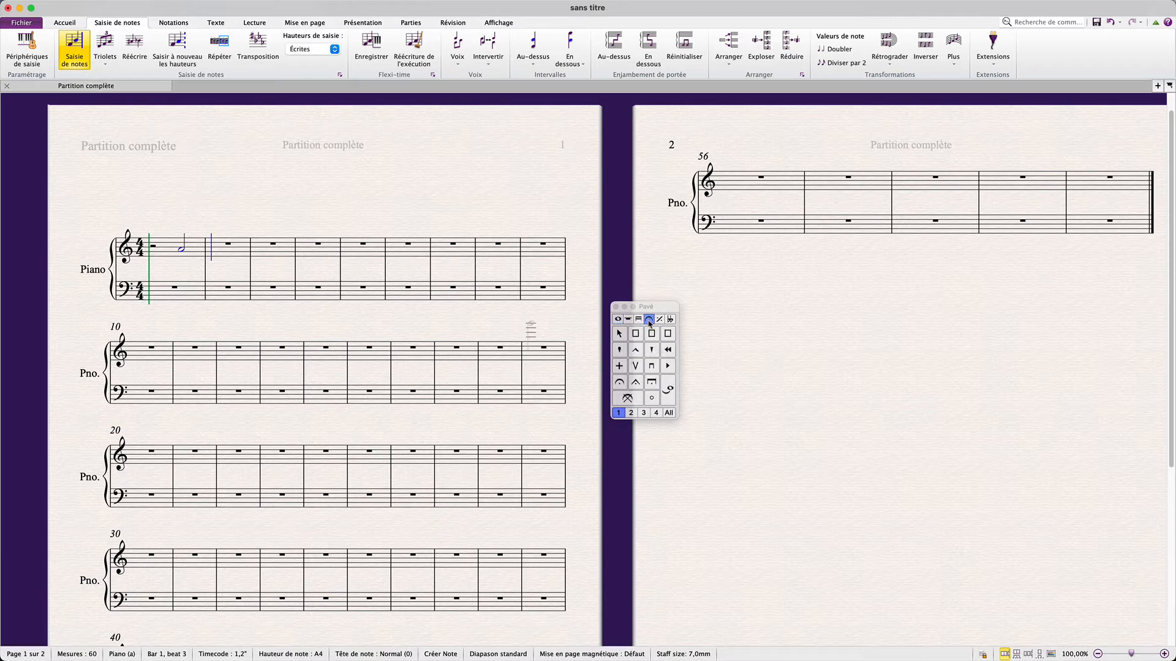
click(619, 366)
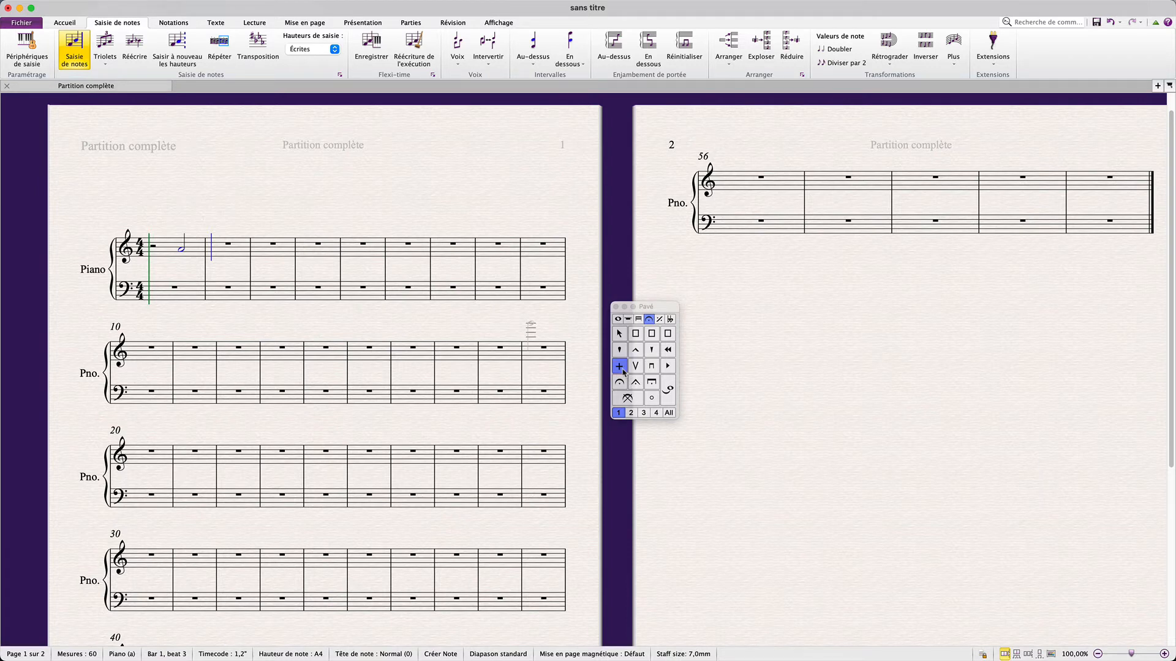
click(619, 319)
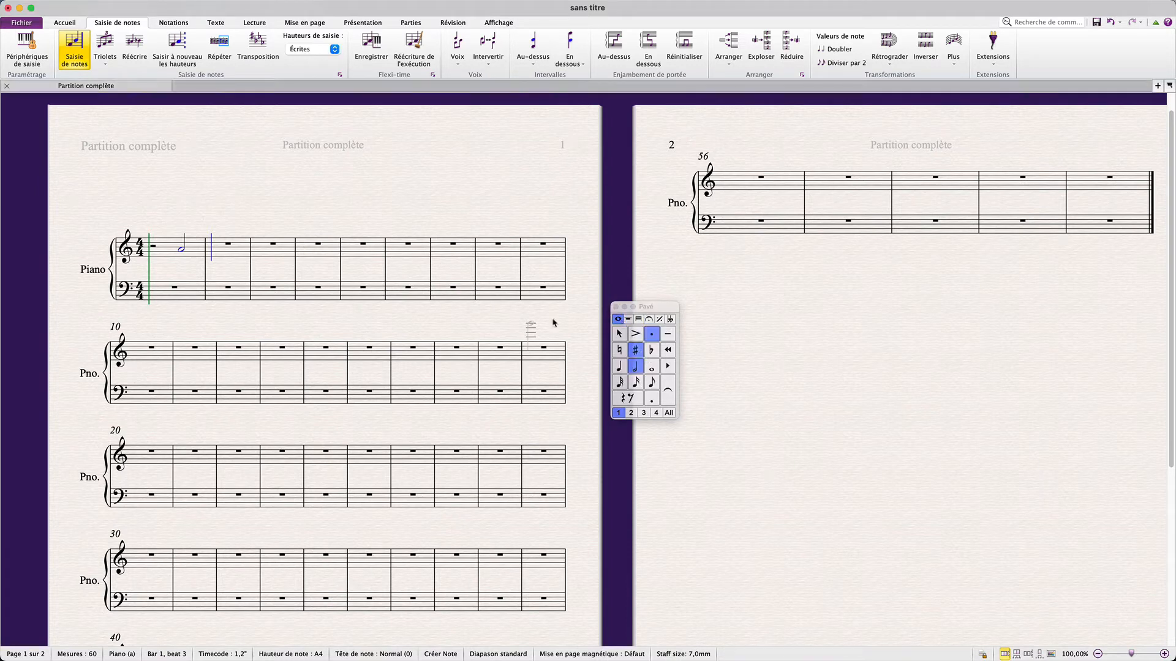
click(274, 252)
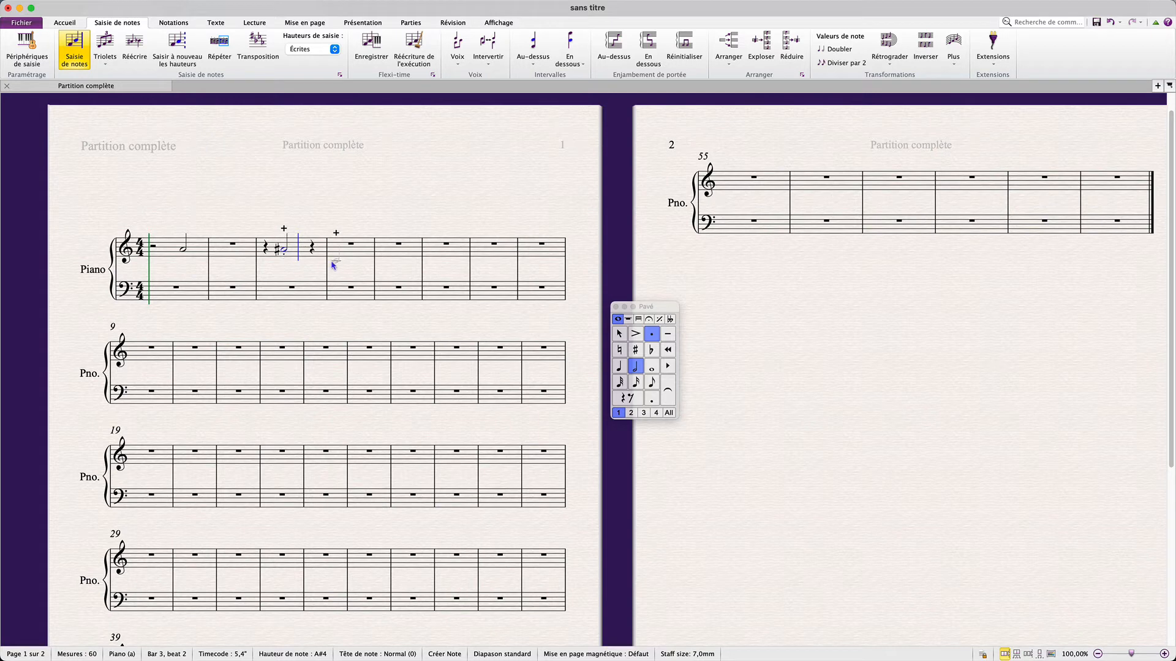
Add a tie and enter a tied quarter note on the fourth beat of bar 3, then leave note input
click(668, 392)
click(619, 367)
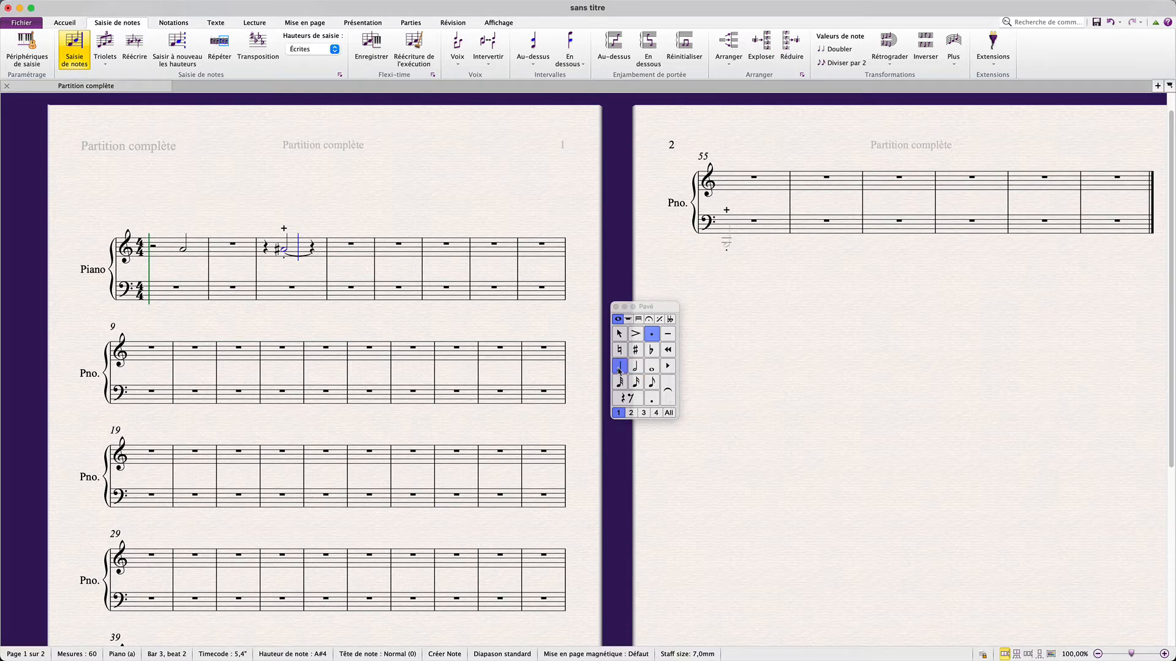
click(649, 319)
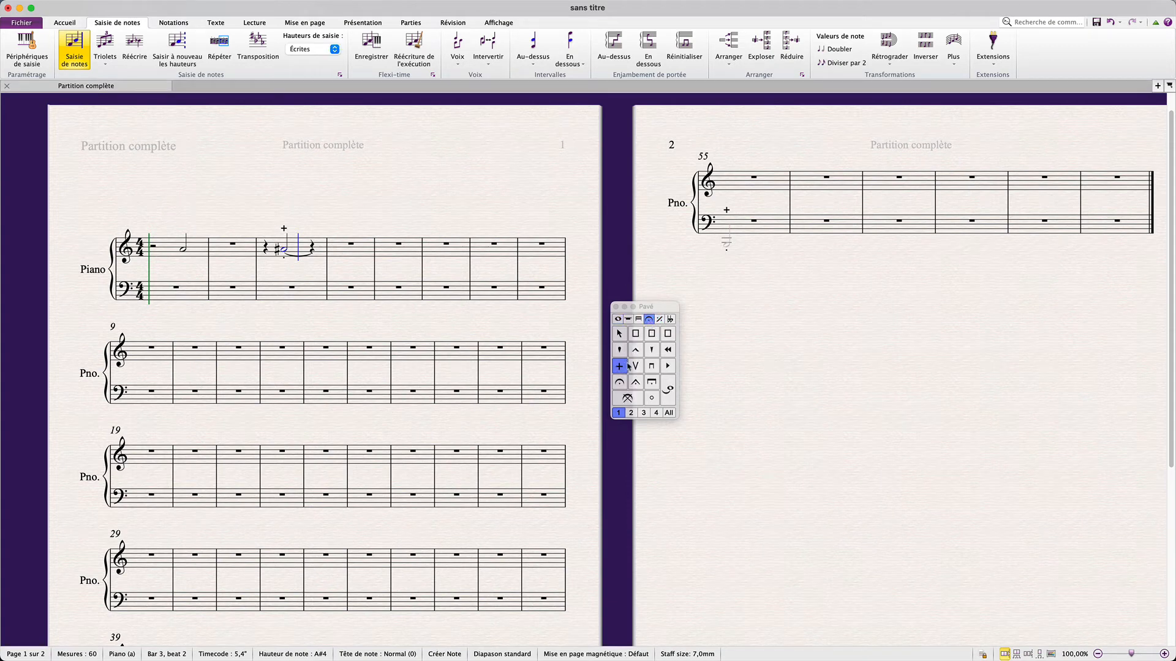
click(618, 319)
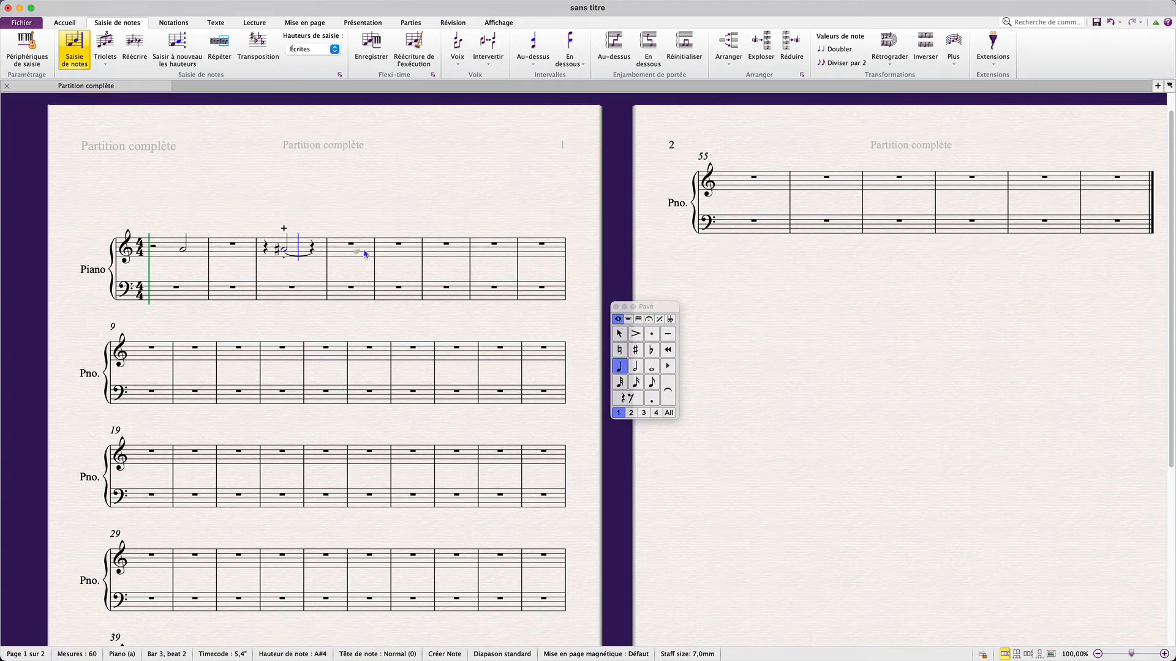
click(318, 251)
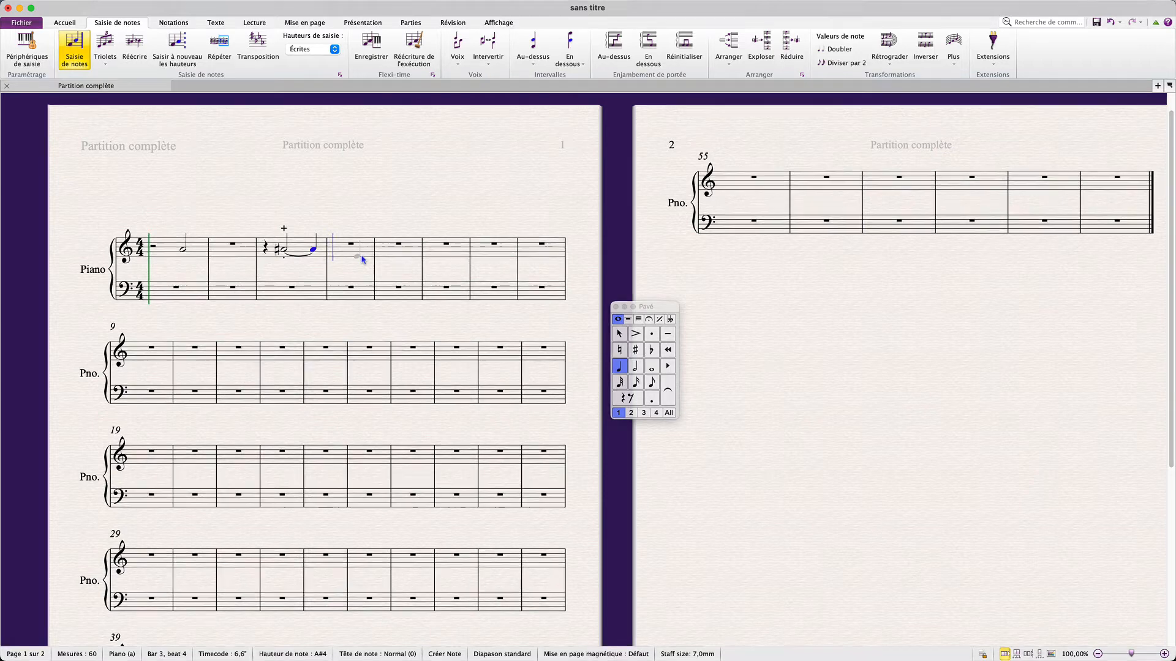
key(Escape)
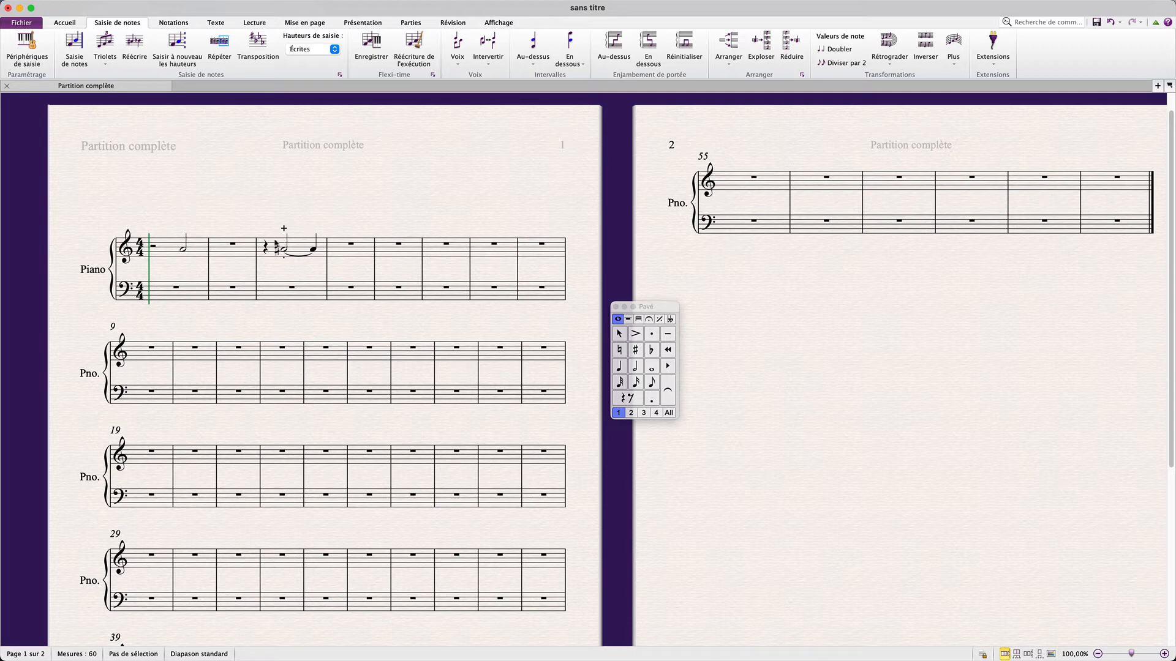
Set the note input snap positions preference to eighth notes in the Note Input preferences
click(65, 53)
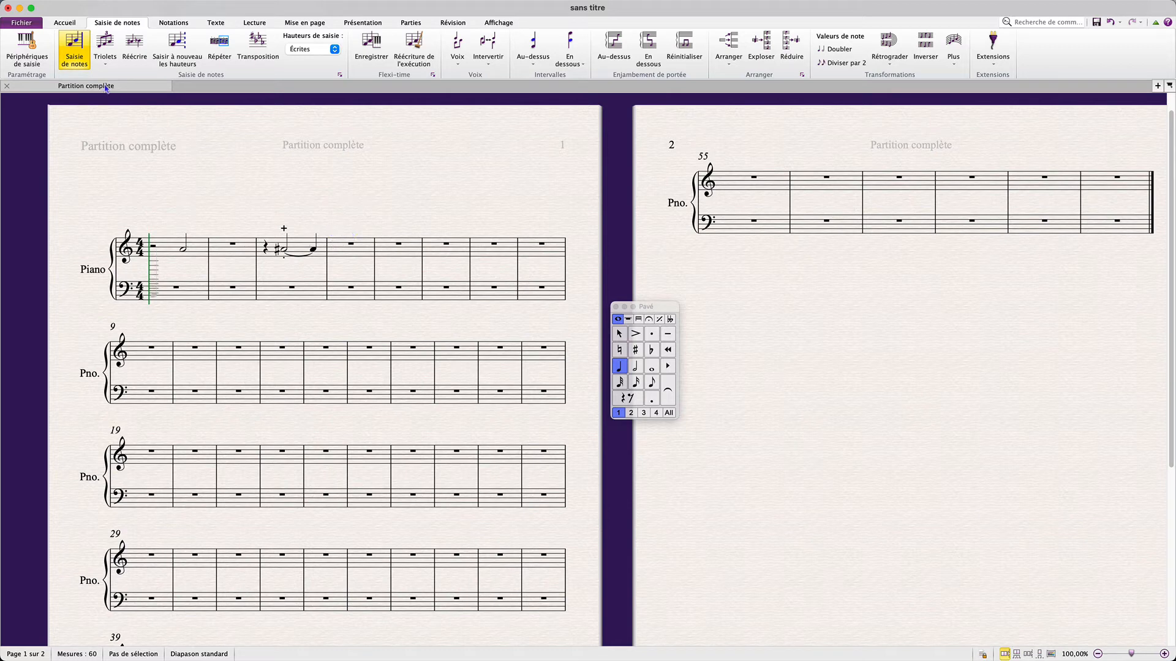
key(Escape)
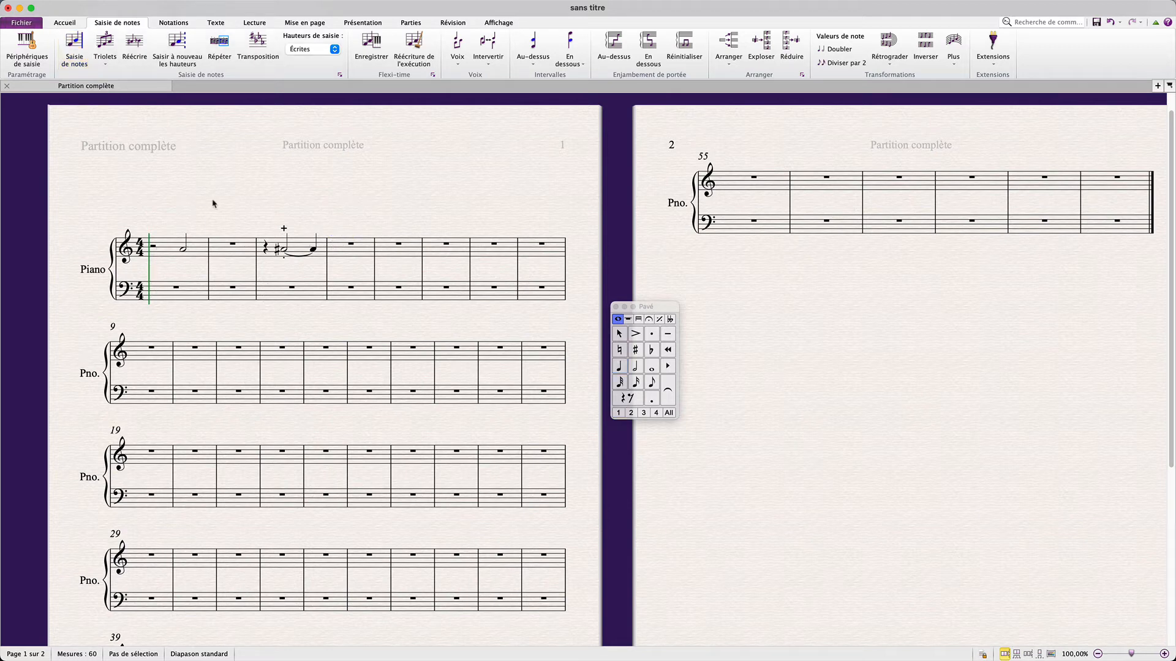
click(22, 24)
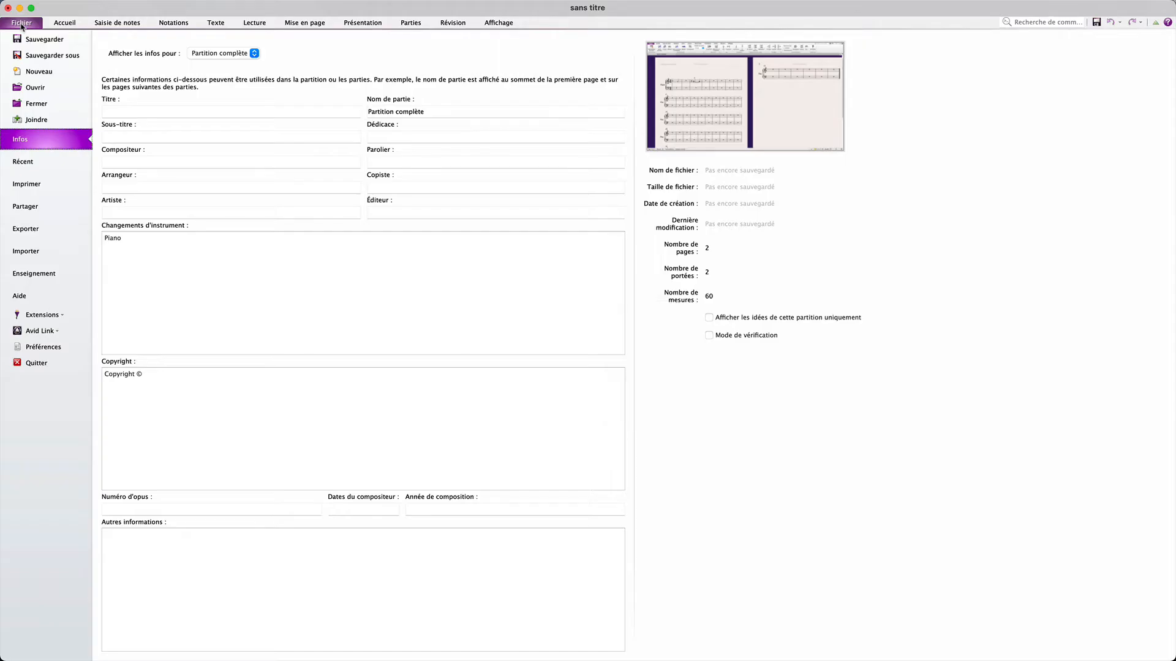
click(51, 348)
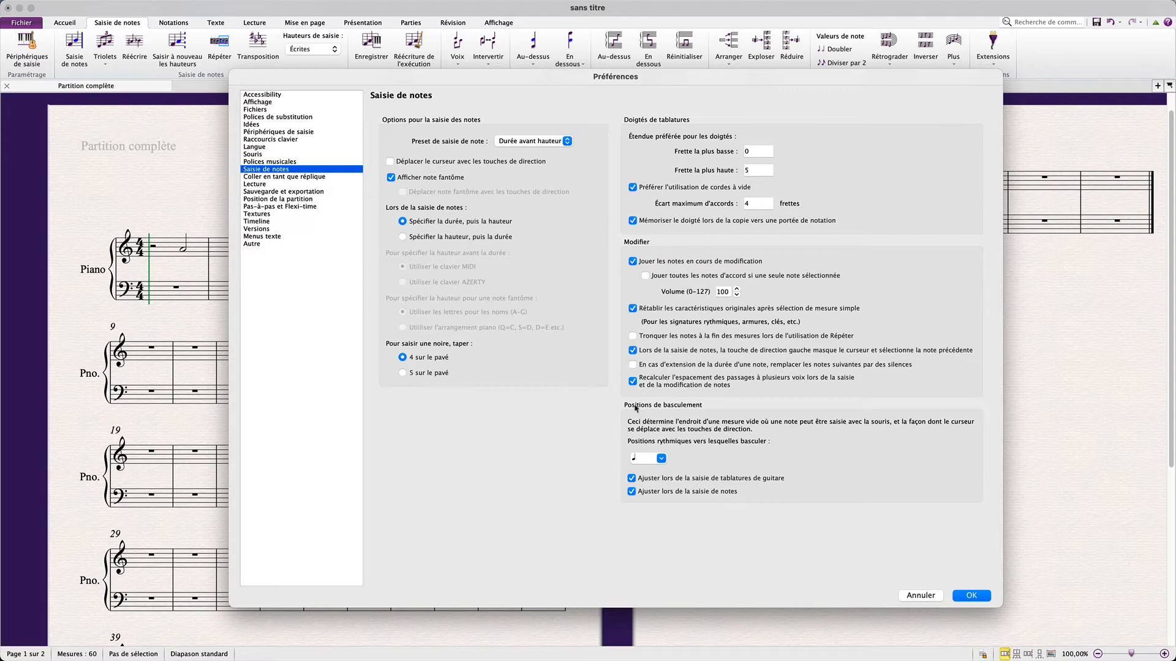
click(661, 458)
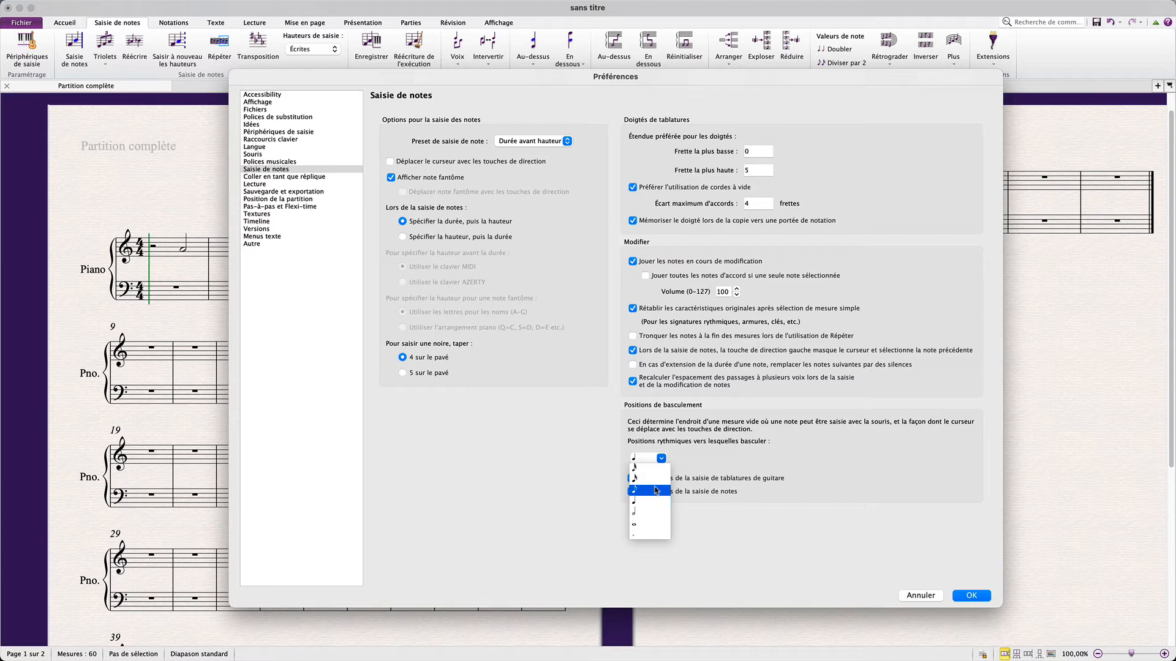
click(656, 490)
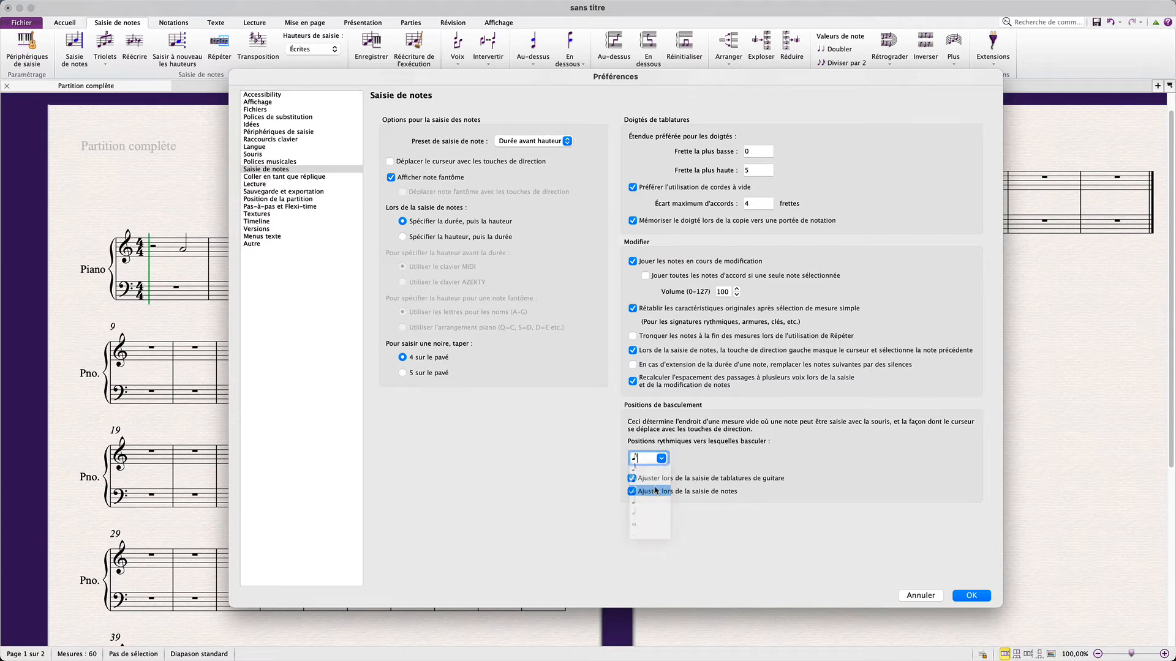
click(970, 596)
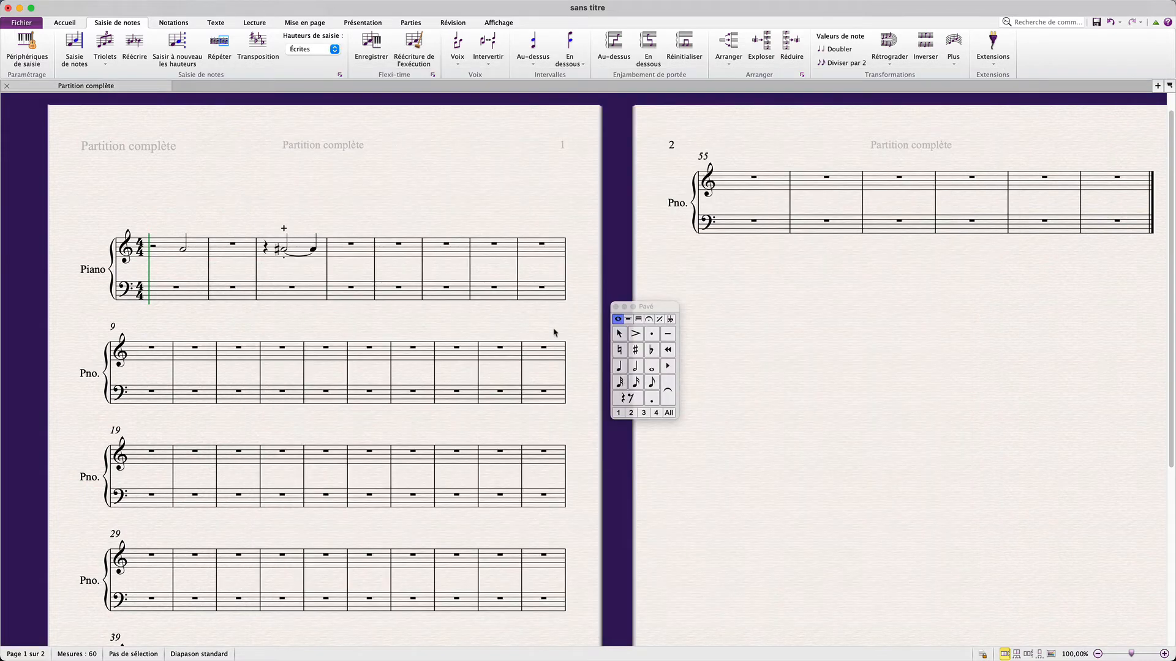
Enter quarter notes A5 on the off-beats 1.5 and 2.5 of bar 4
click(651, 382)
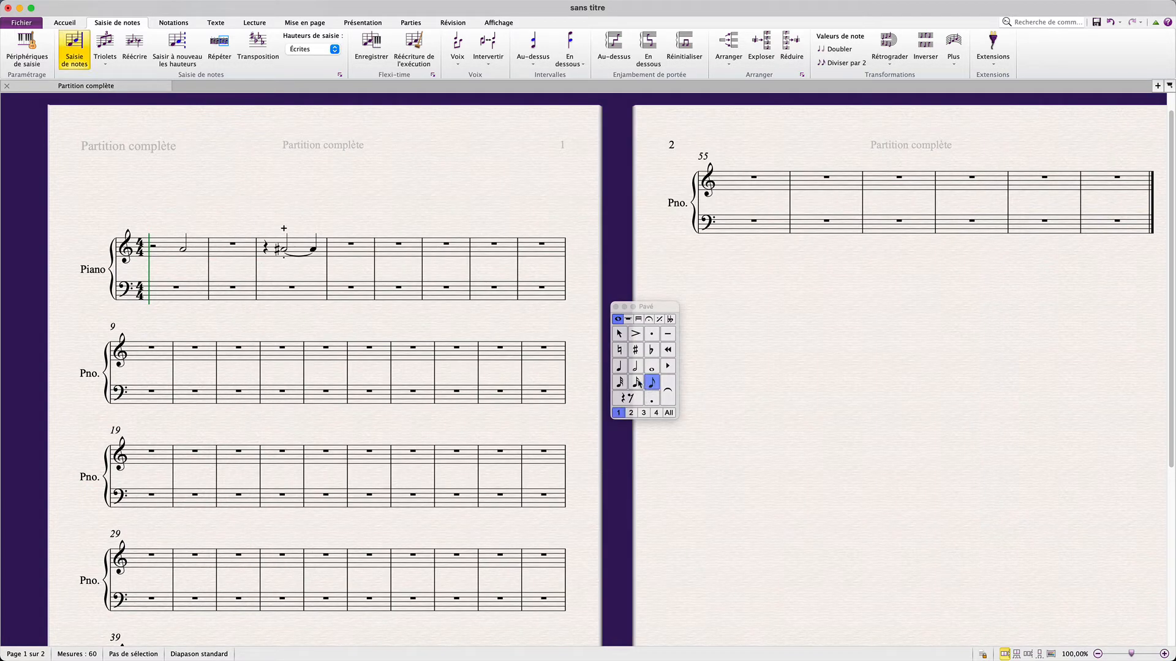
click(618, 366)
click(345, 237)
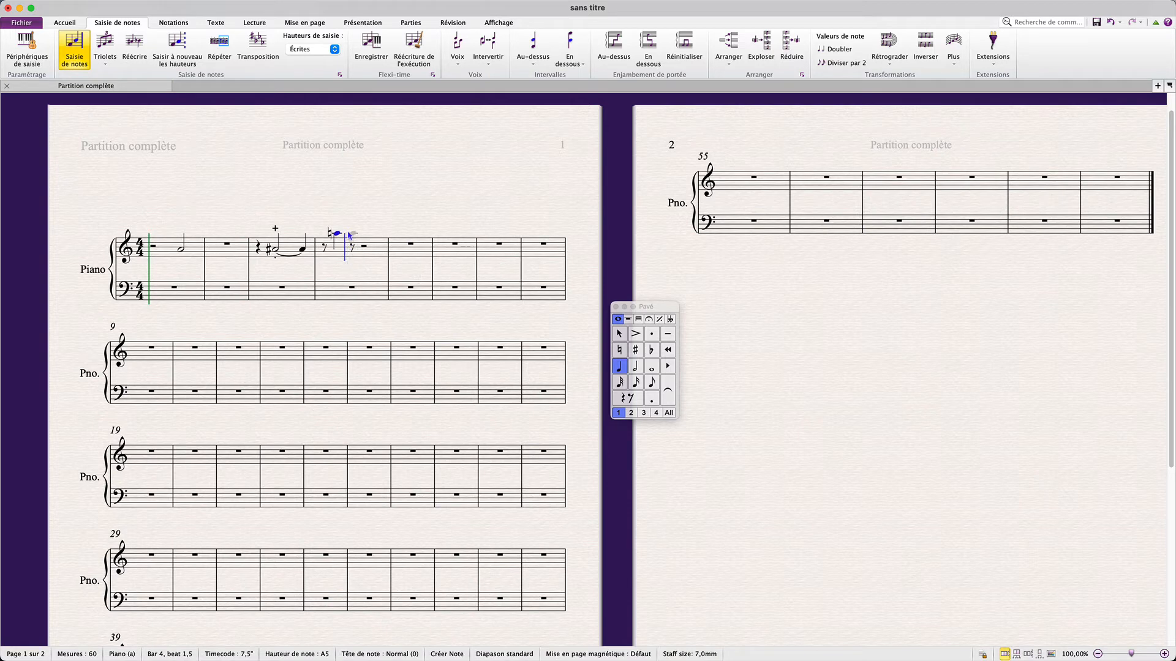
click(350, 235)
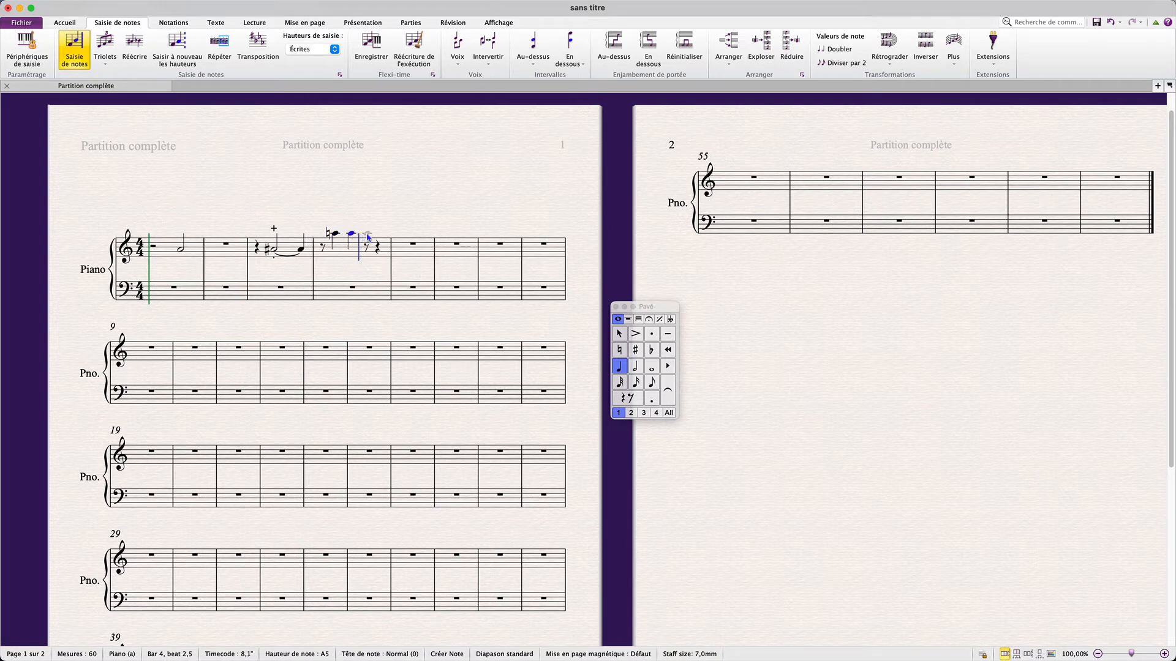
Set the note input snap positions preference back to quarter notes
key(super+comma)
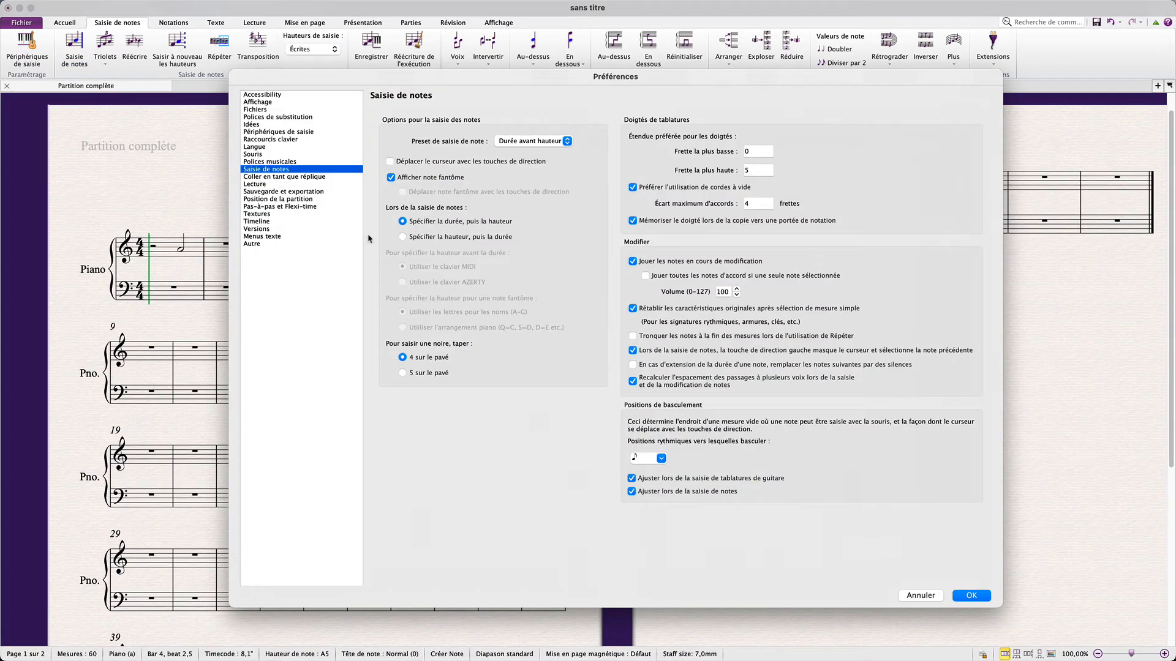
click(391, 177)
click(660, 459)
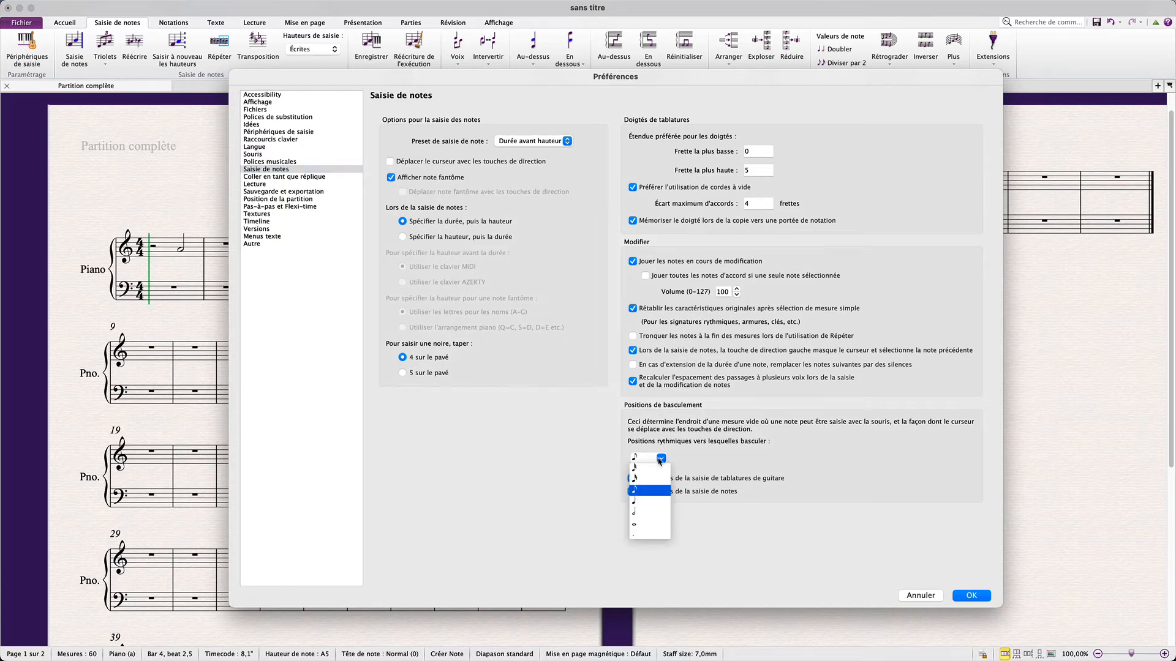
click(653, 500)
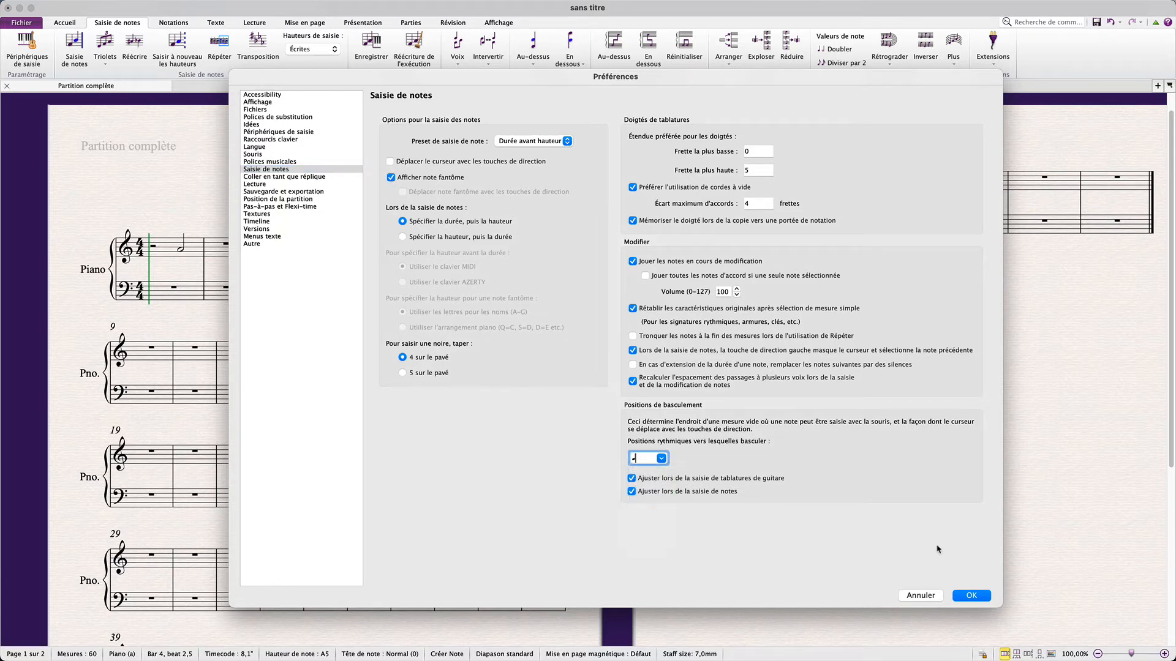
click(971, 595)
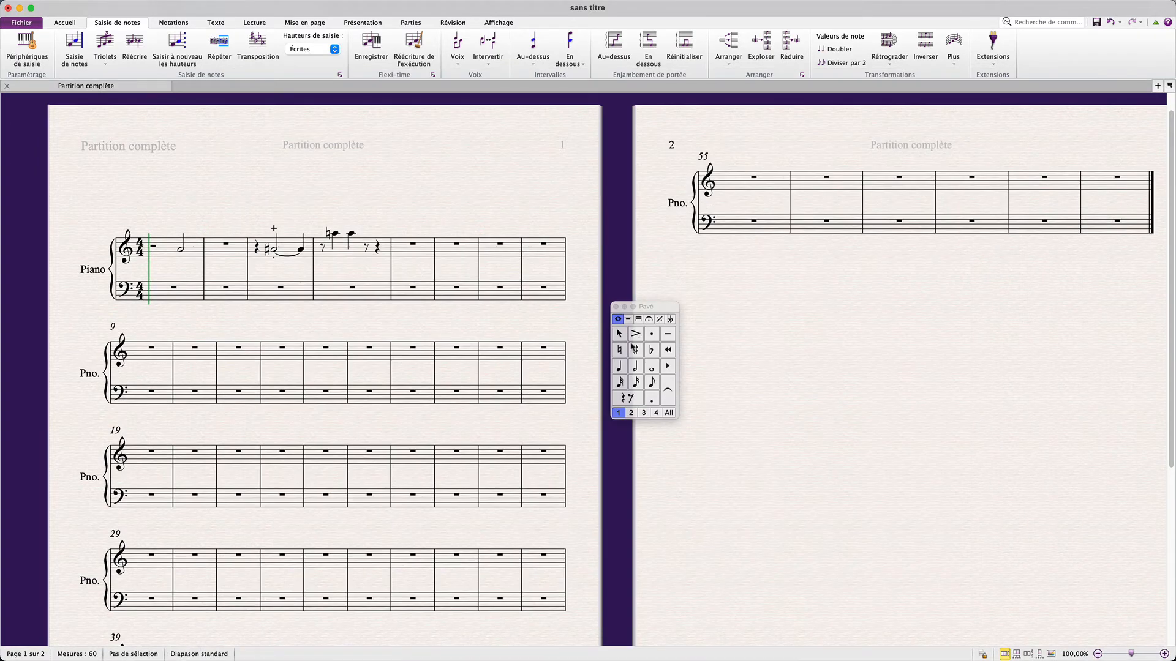
Build a quarter-note chord on beat 1 of bar 5 by stacking notes up to a flat Ab5
click(622, 367)
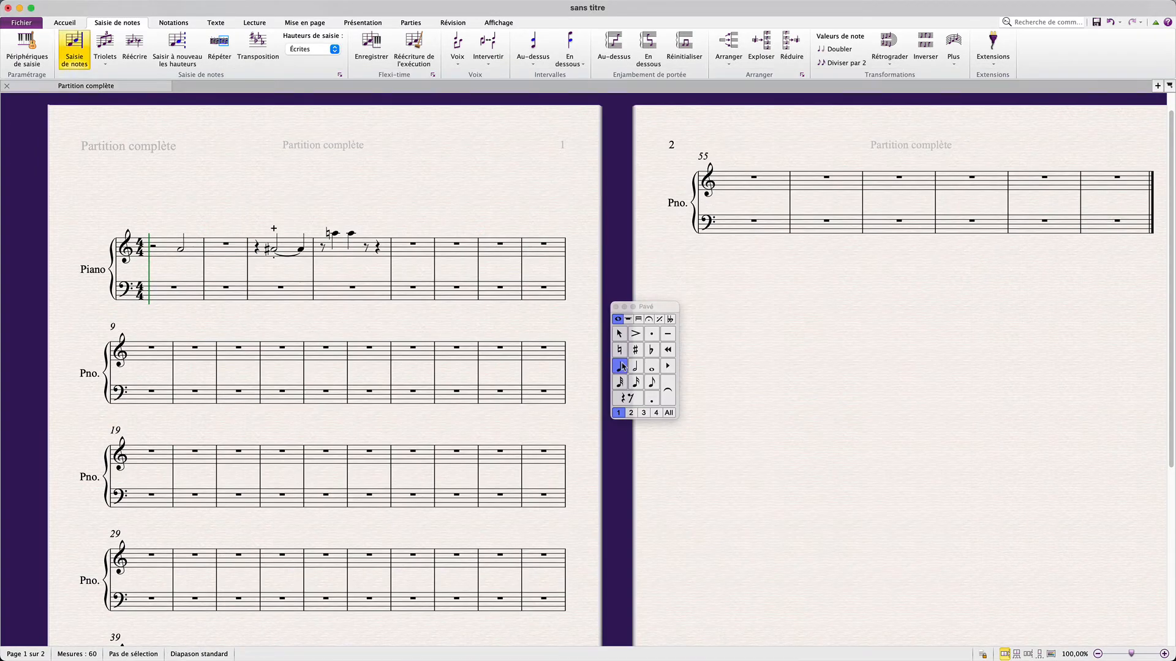
click(407, 252)
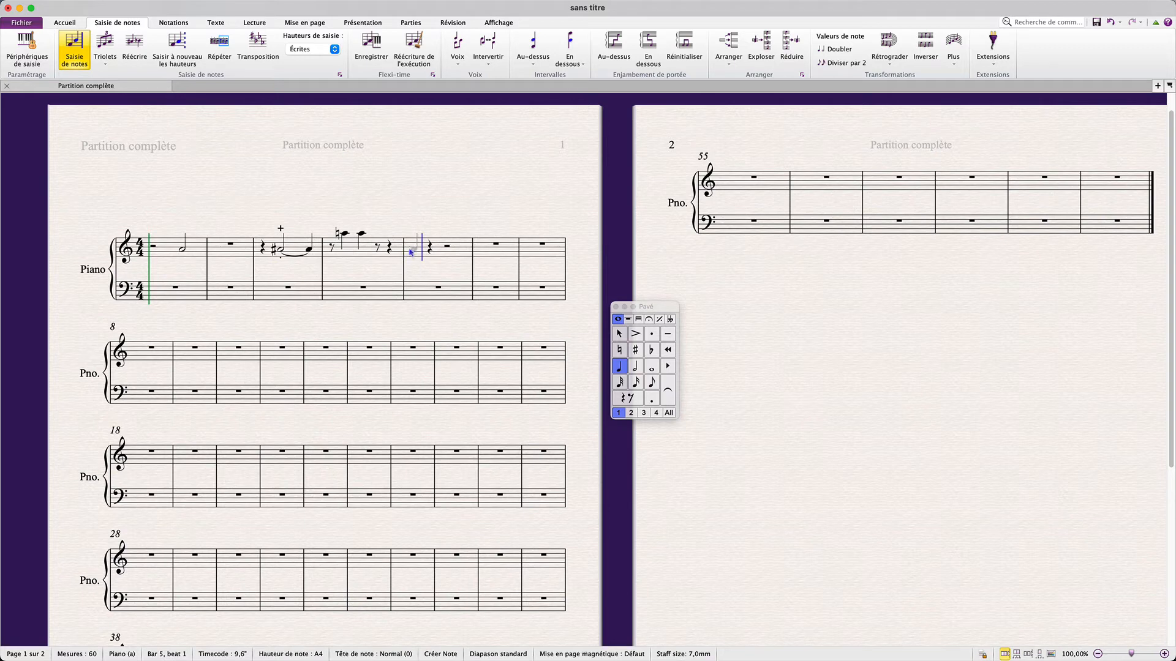
click(411, 251)
click(415, 243)
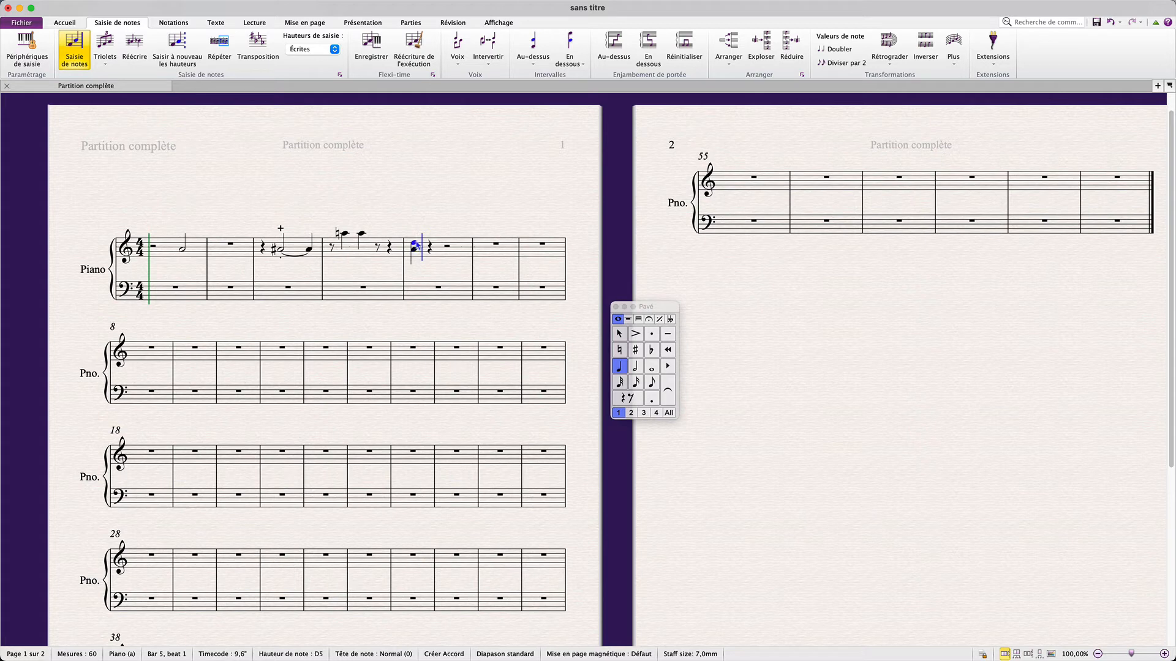
click(414, 258)
click(651, 350)
click(414, 233)
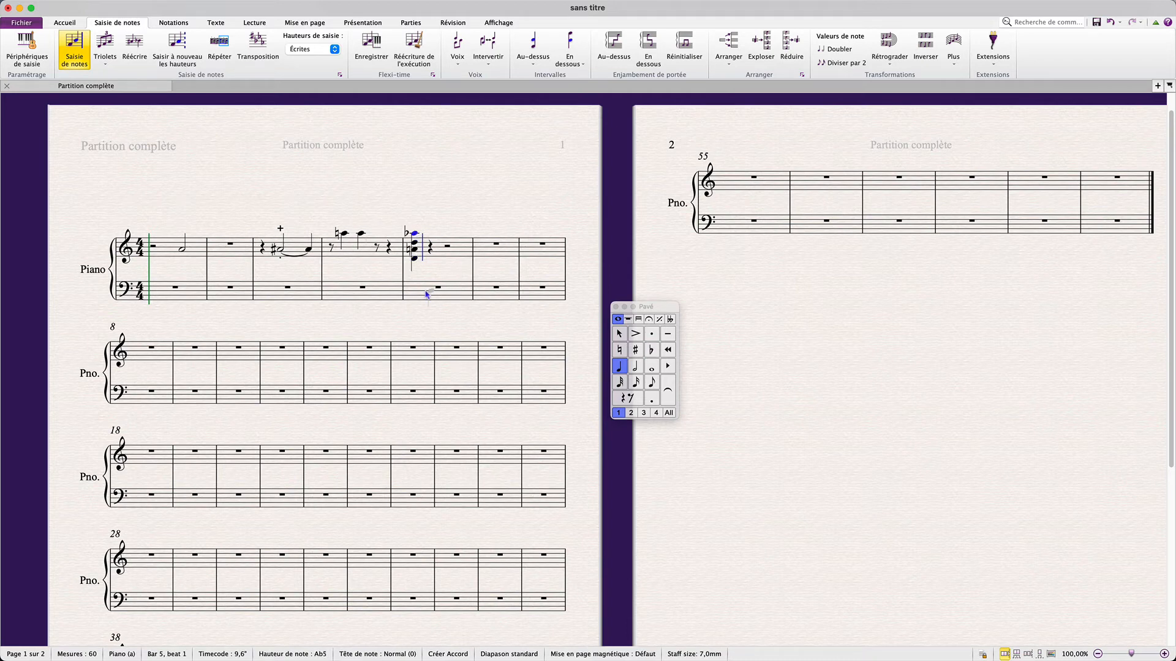
Enter quarter notes on beats 2 and 3 of bar 5 and add an F4 on beat 2
click(432, 250)
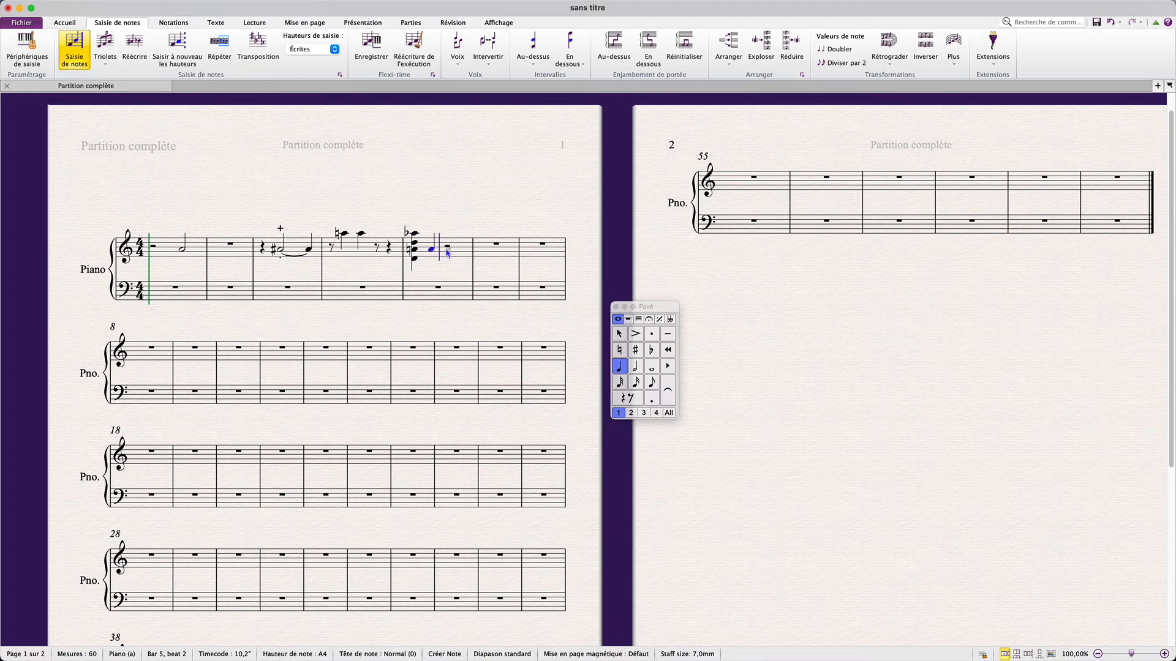
click(436, 251)
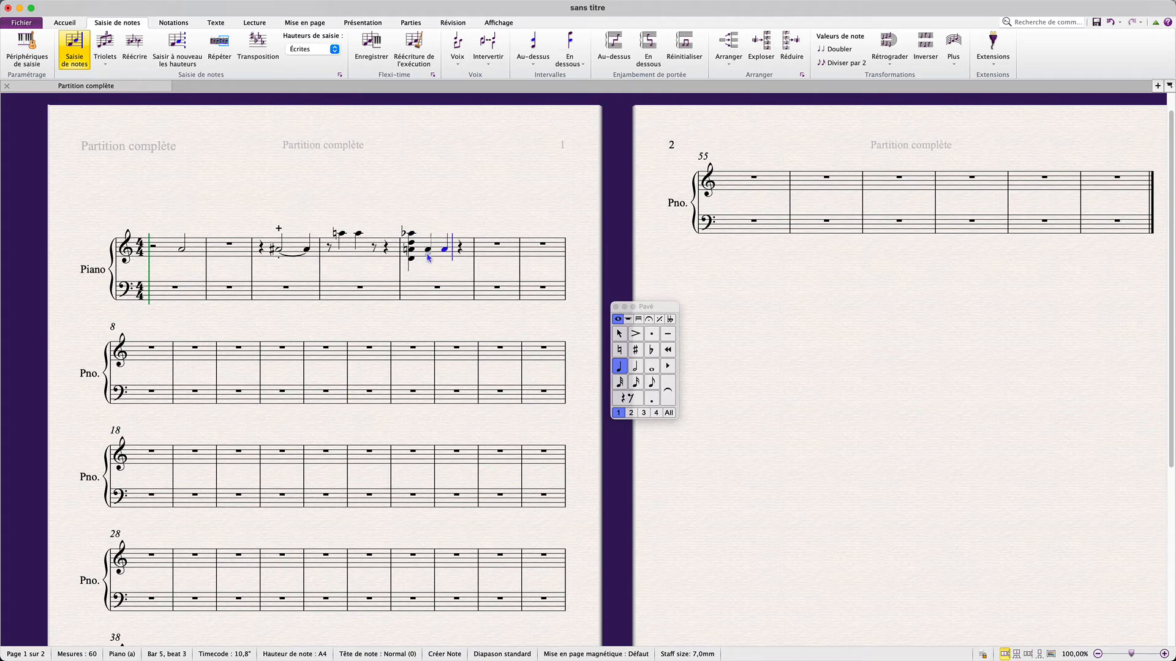
click(428, 259)
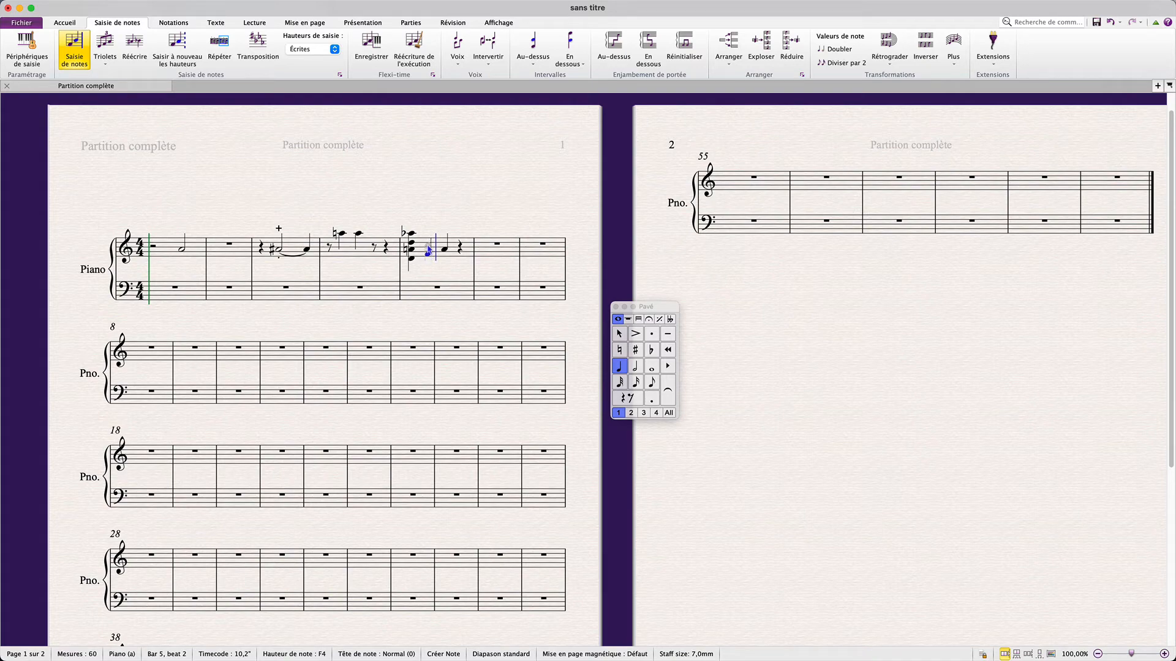
Stack notes up to Ab5 on beat 2 of bar 5 and enter an F4 quarter note on beat 1 of bar 6
click(428, 244)
click(428, 233)
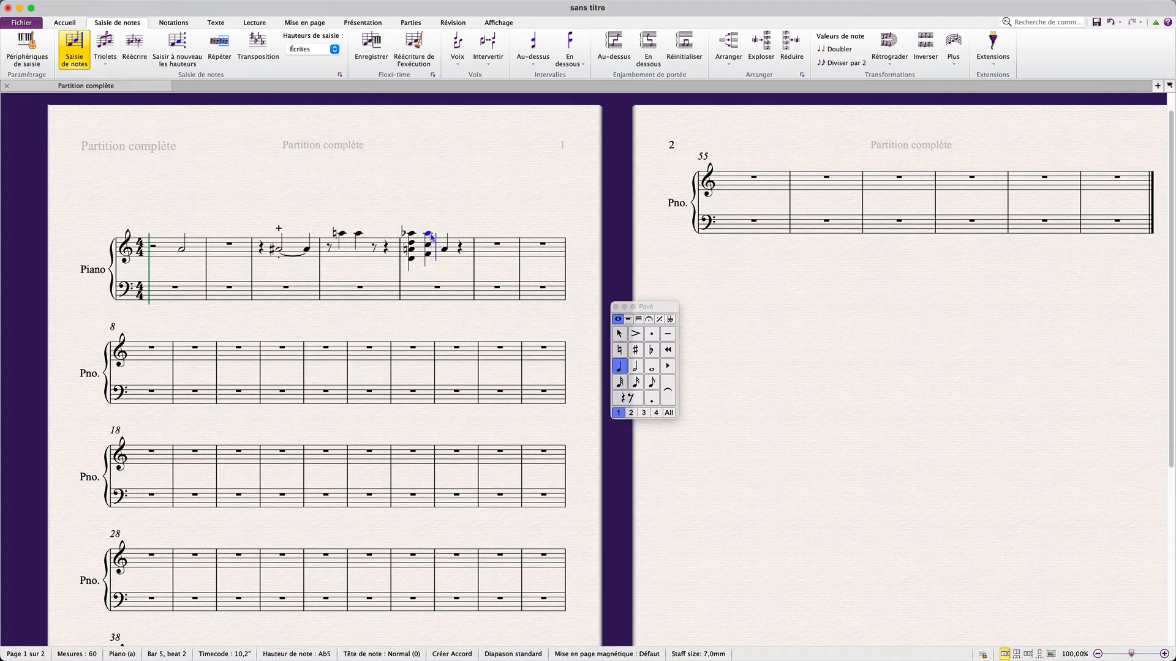
click(486, 255)
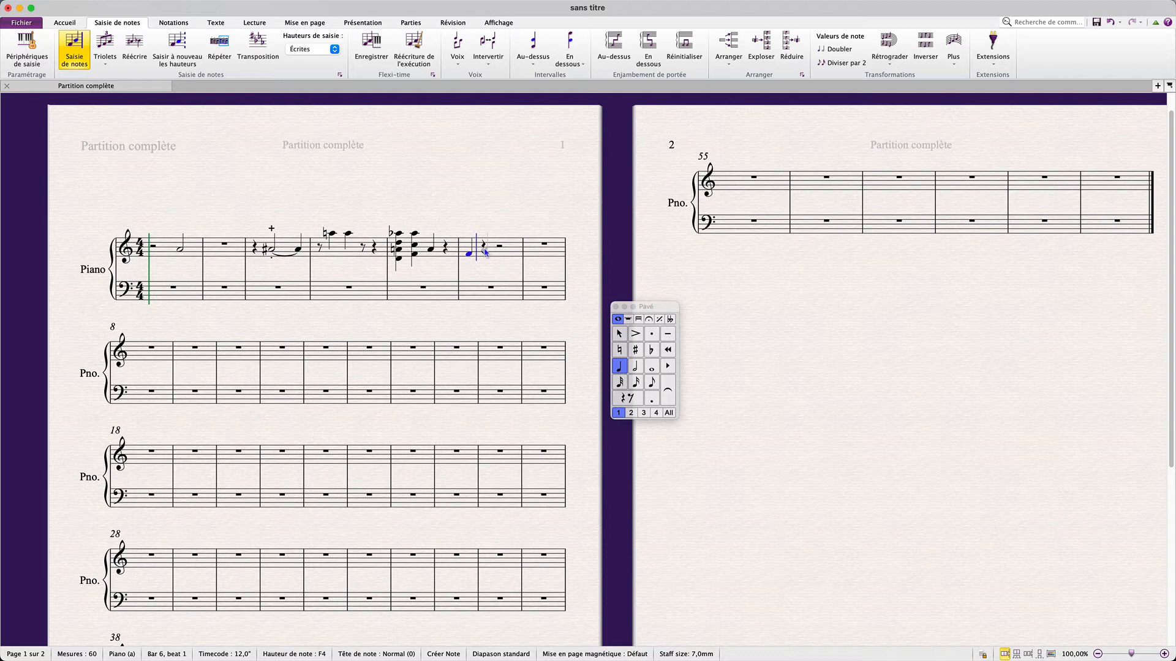
Enter A4, B4 and C5 quarter notes on beats 2 to 4 of bar 6 by pitch letter, then leave note input
key(a)
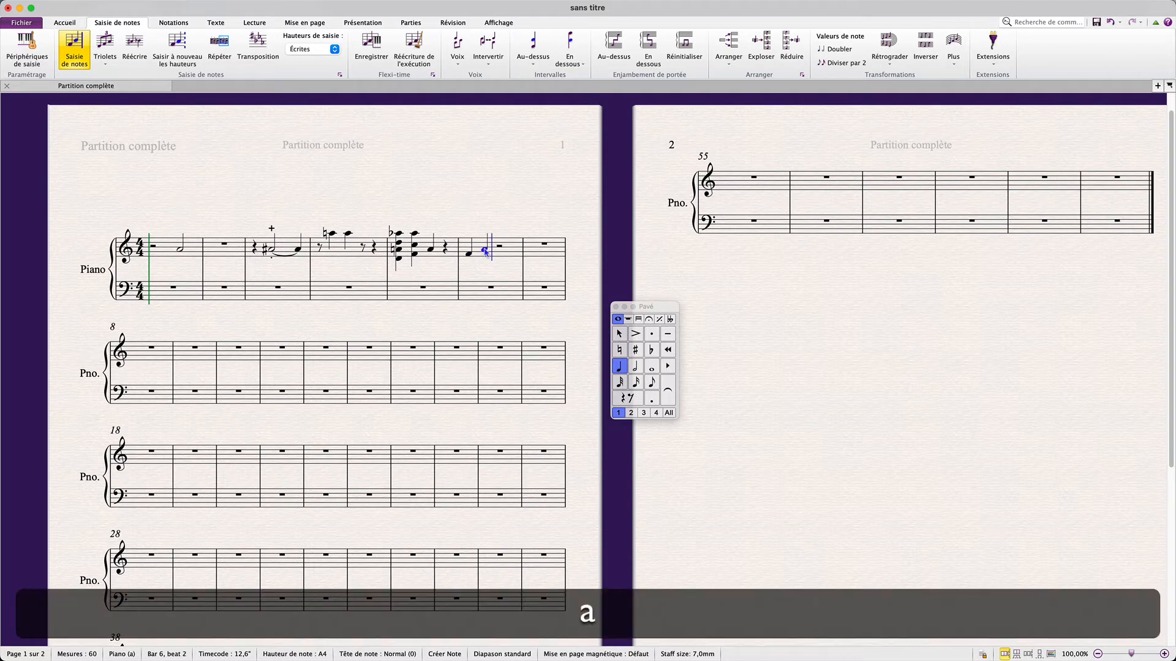
key(b)
key(c)
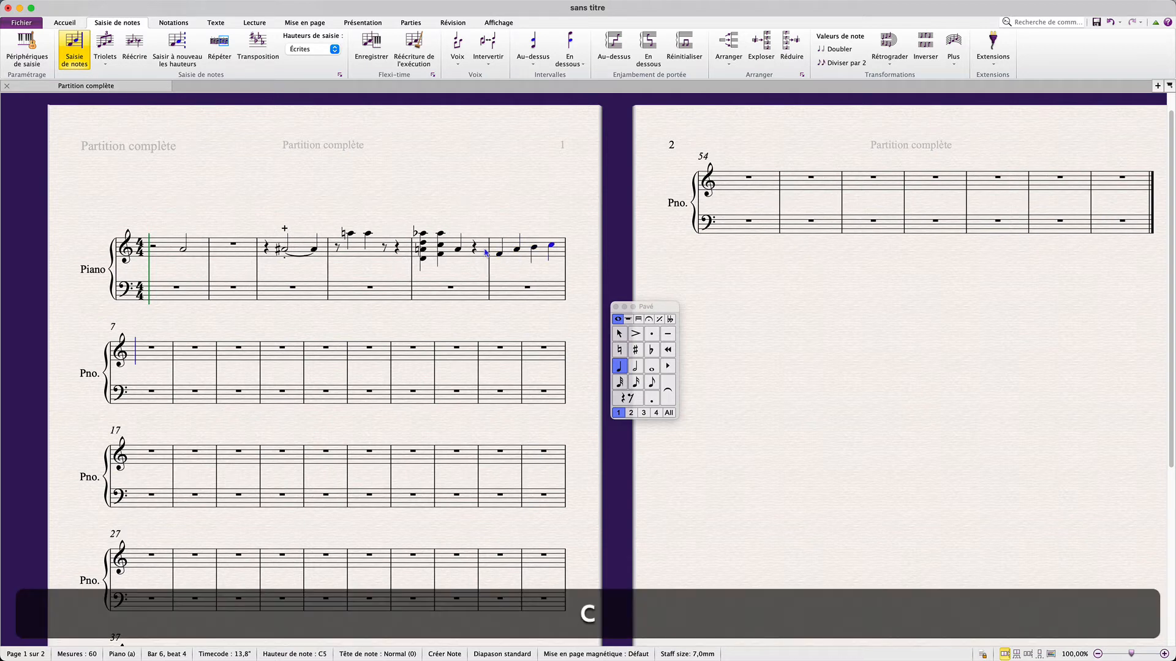
key(Escape)
key(Escape)
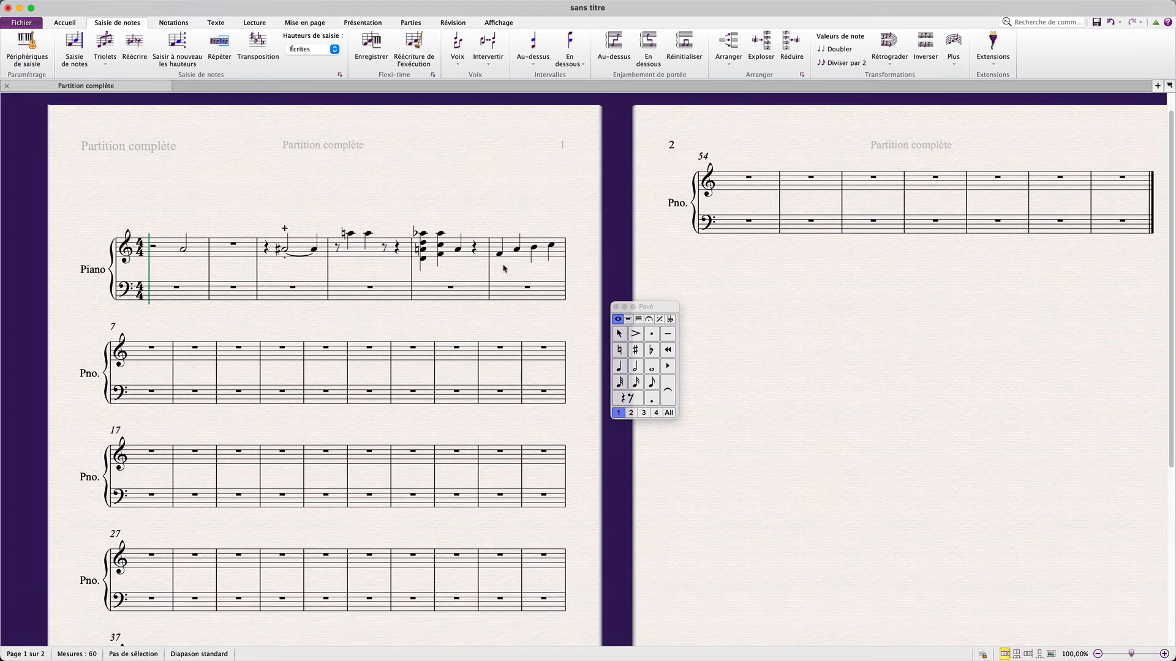
Enter an A4 quarter note on beat 1 of bar 7 and an F4 half note on beat 2
scroll(504, 268, right, 2)
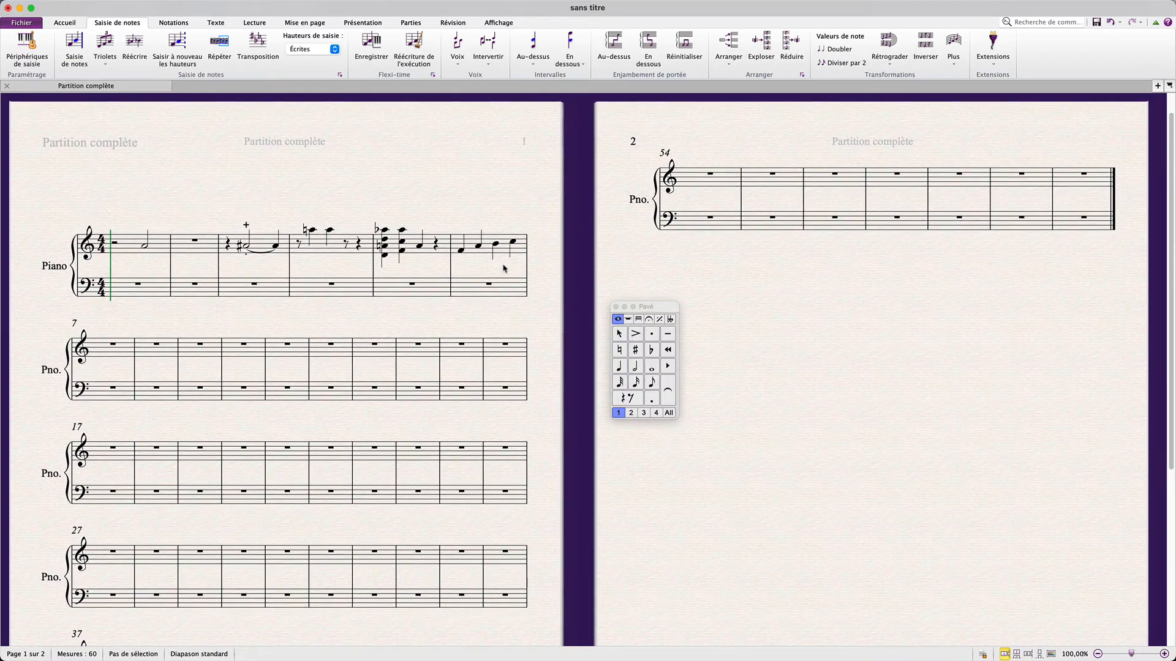
click(100, 349)
key(a)
click(635, 367)
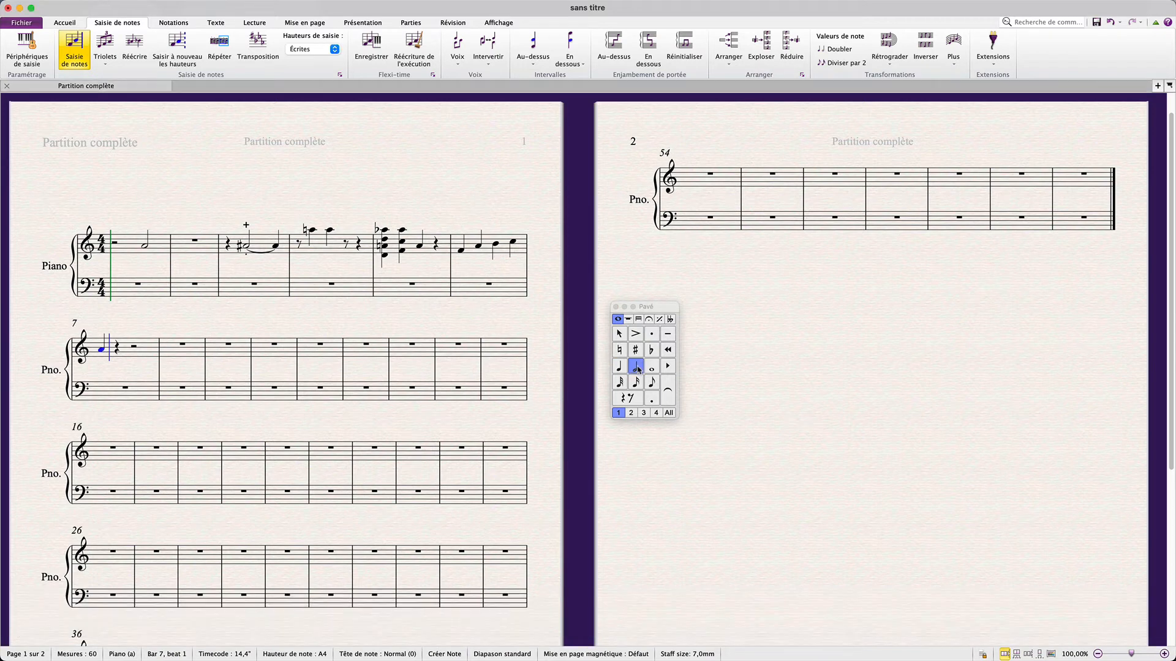
key(f)
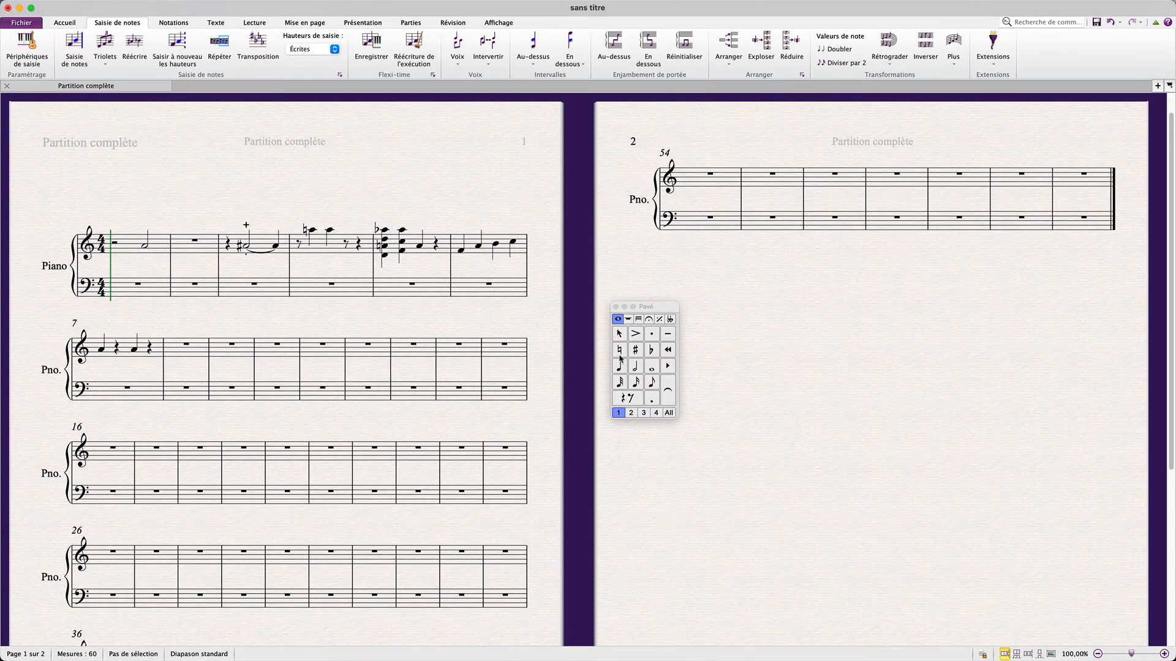
Switch to whole notes and enter A4 whole notes in bars 9 and 10
click(649, 366)
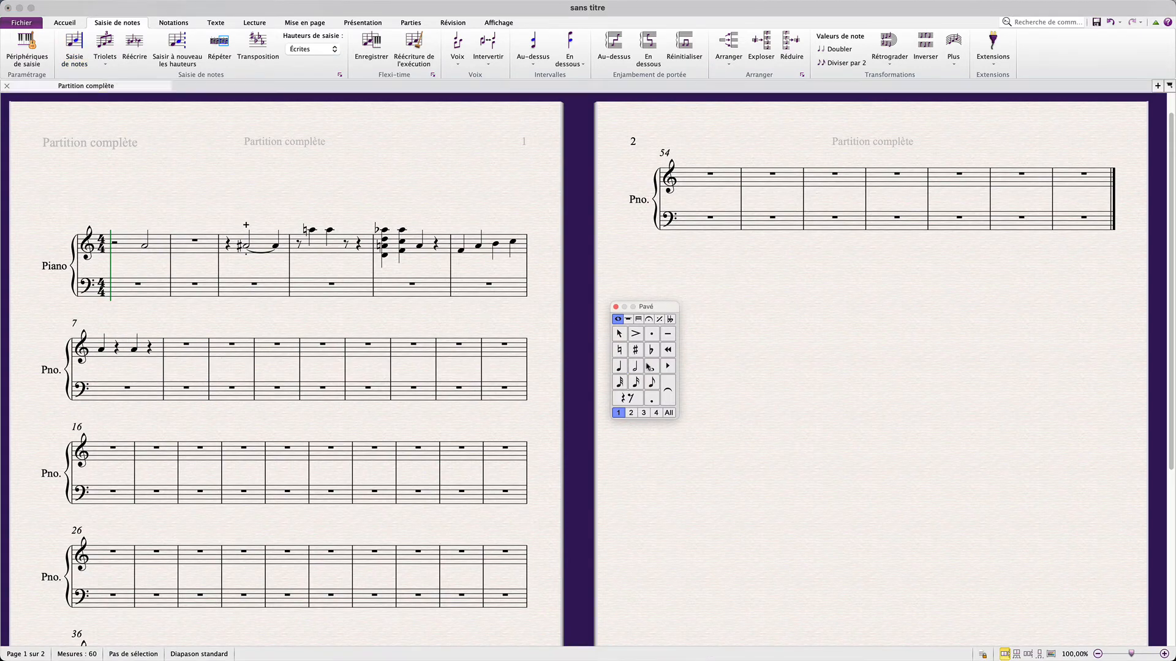
click(222, 352)
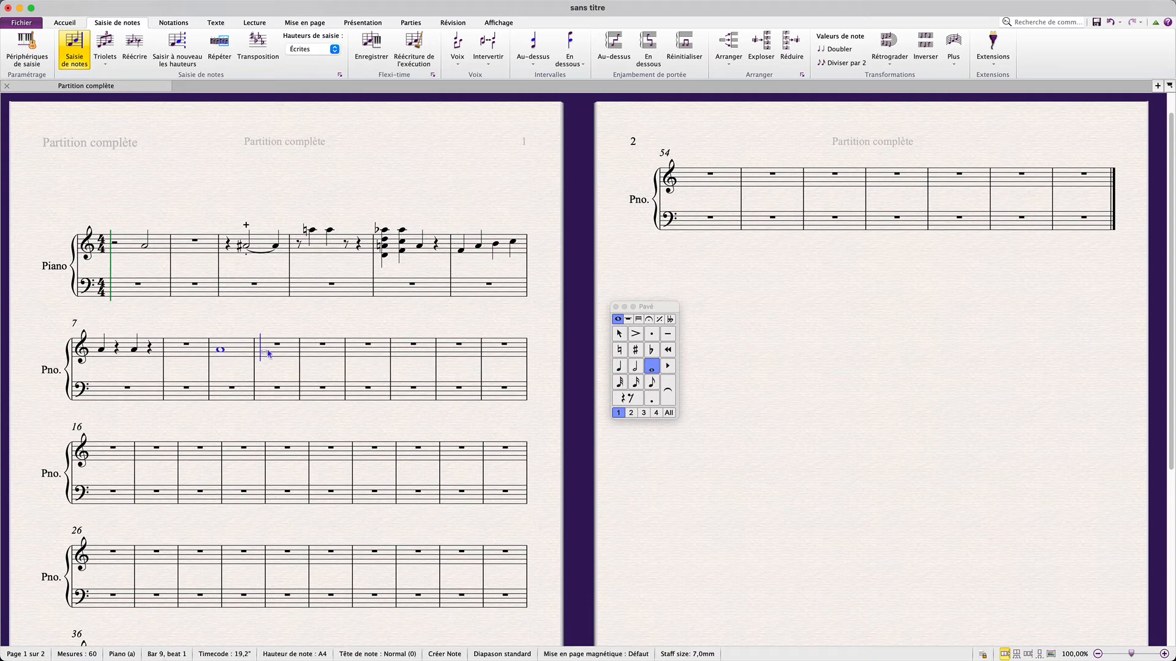
click(266, 351)
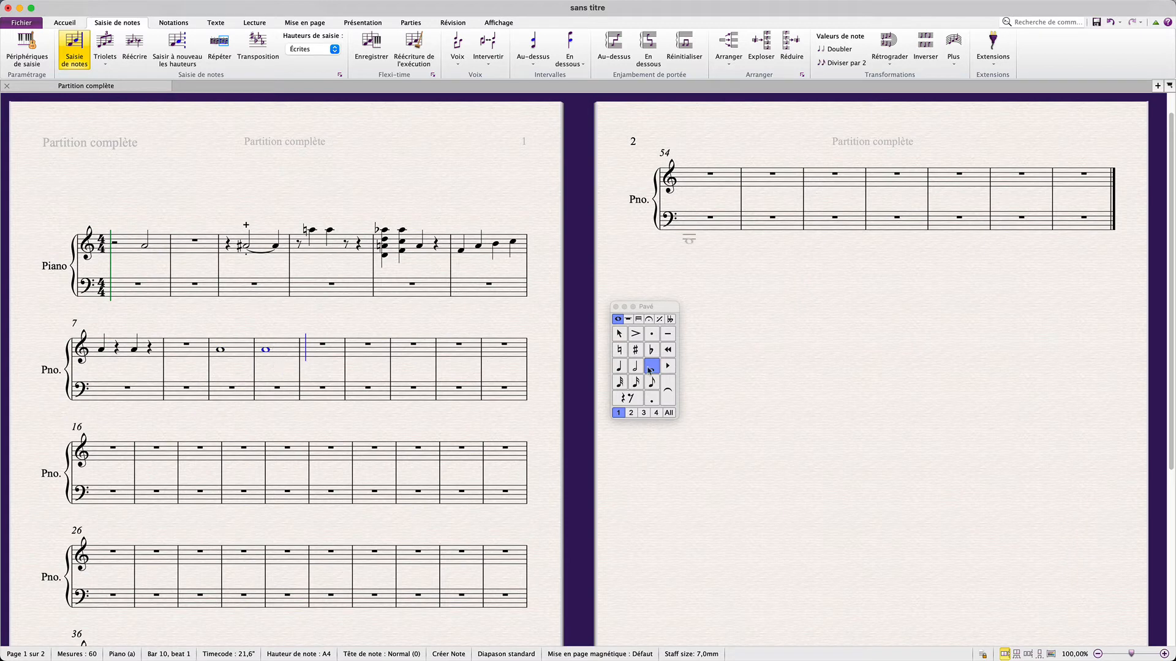
Switch to quarter notes and enter F4 quarter notes on beat 3 of bar 10 and beat 3 of bar 9
click(618, 367)
click(279, 355)
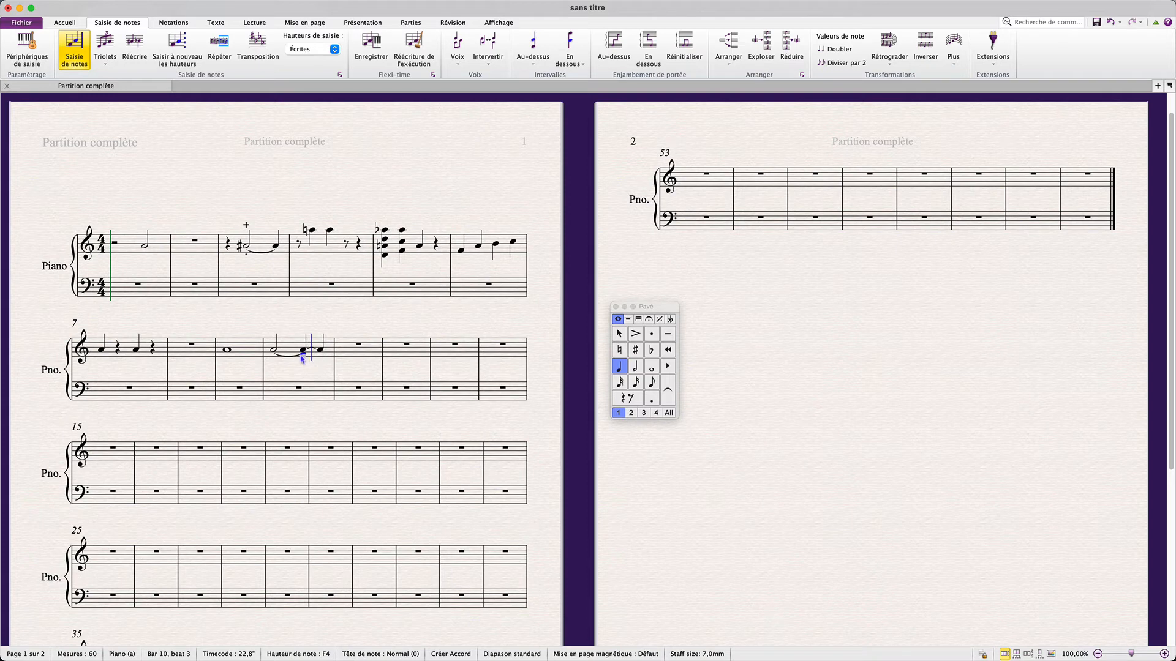
click(243, 355)
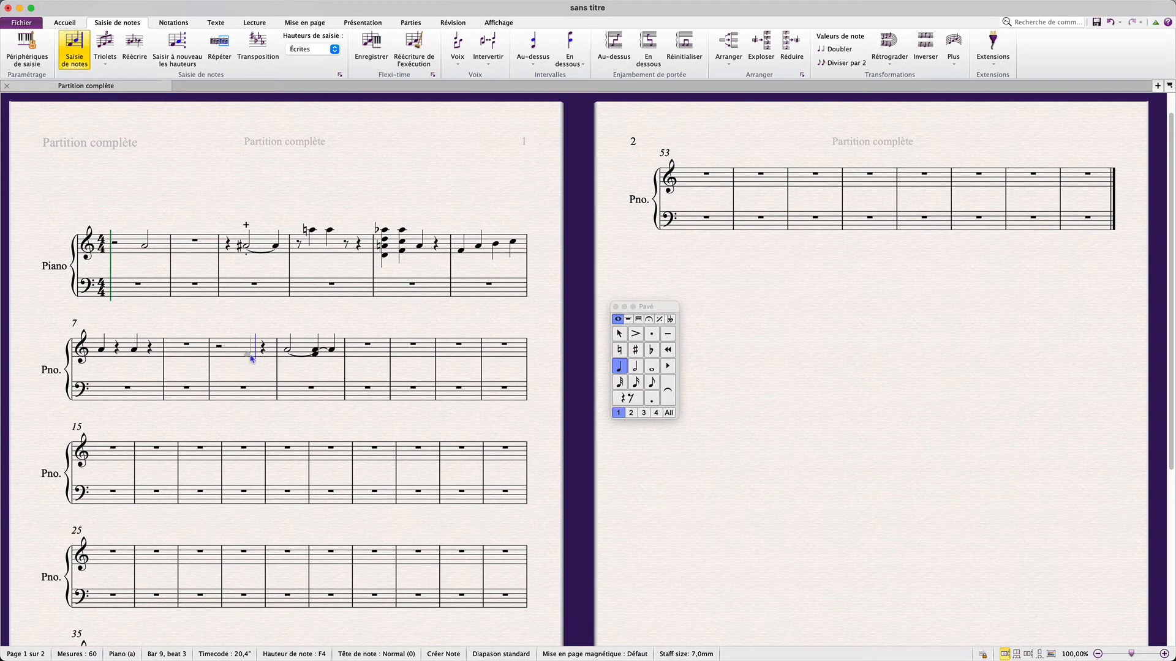
Enter an A4 whole note in bar 11
click(251, 357)
click(650, 367)
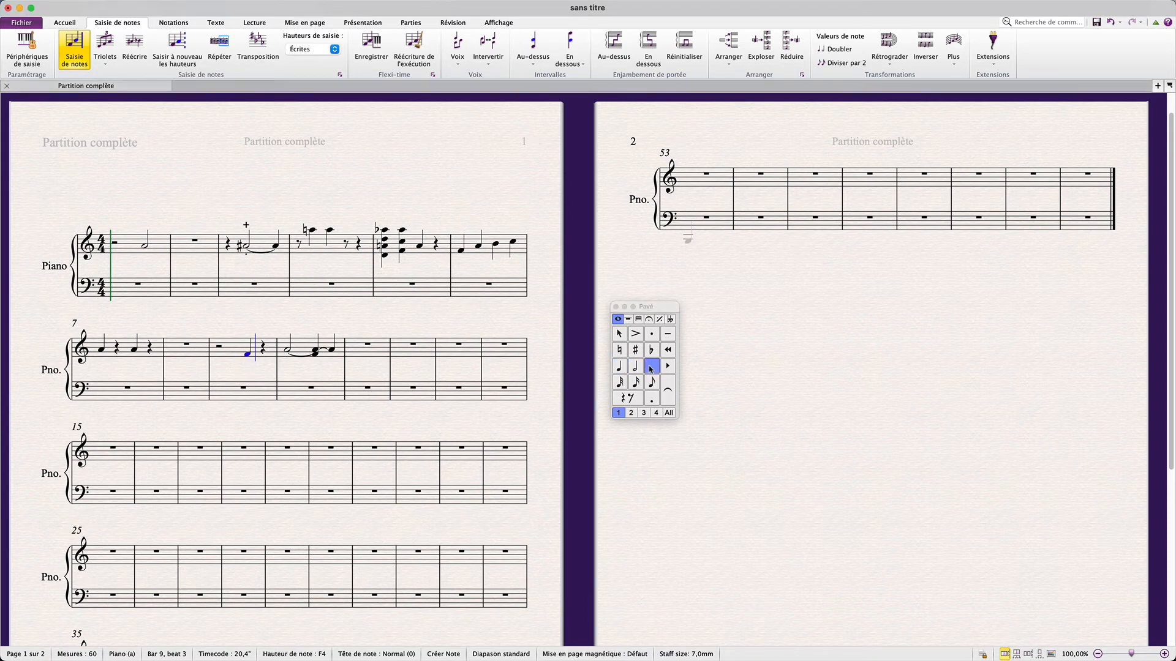
click(355, 350)
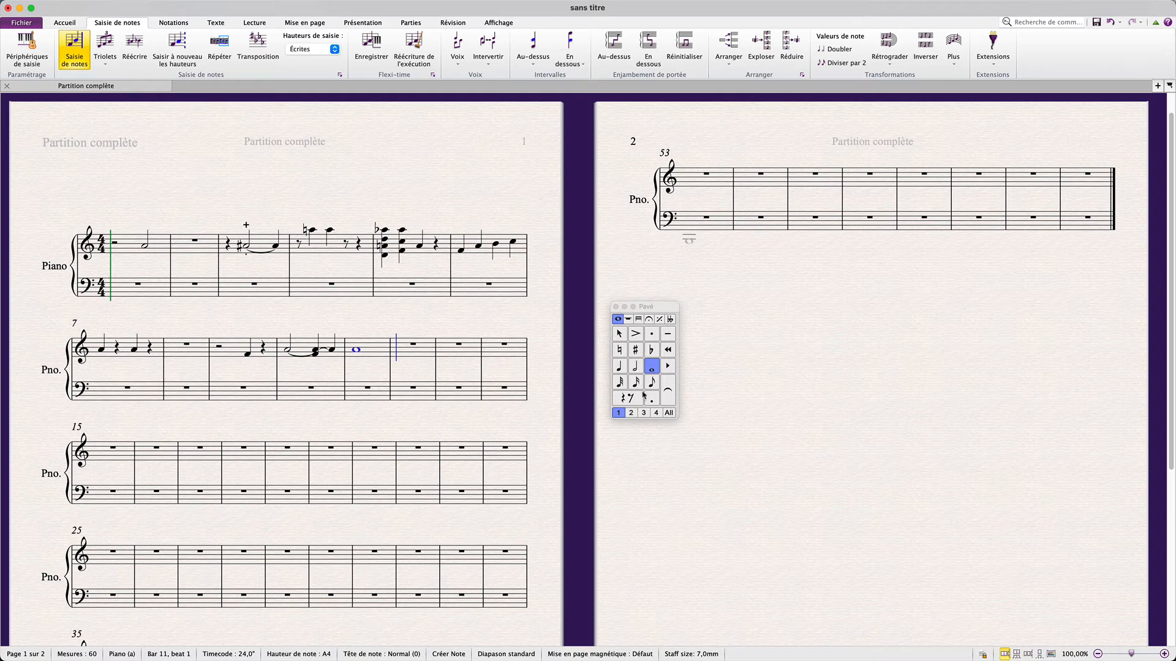
Switch to voice 2 and enter F4 and C4 quarter notes on beats 3 and 4 of bar 11, then leave note input
click(631, 413)
click(619, 370)
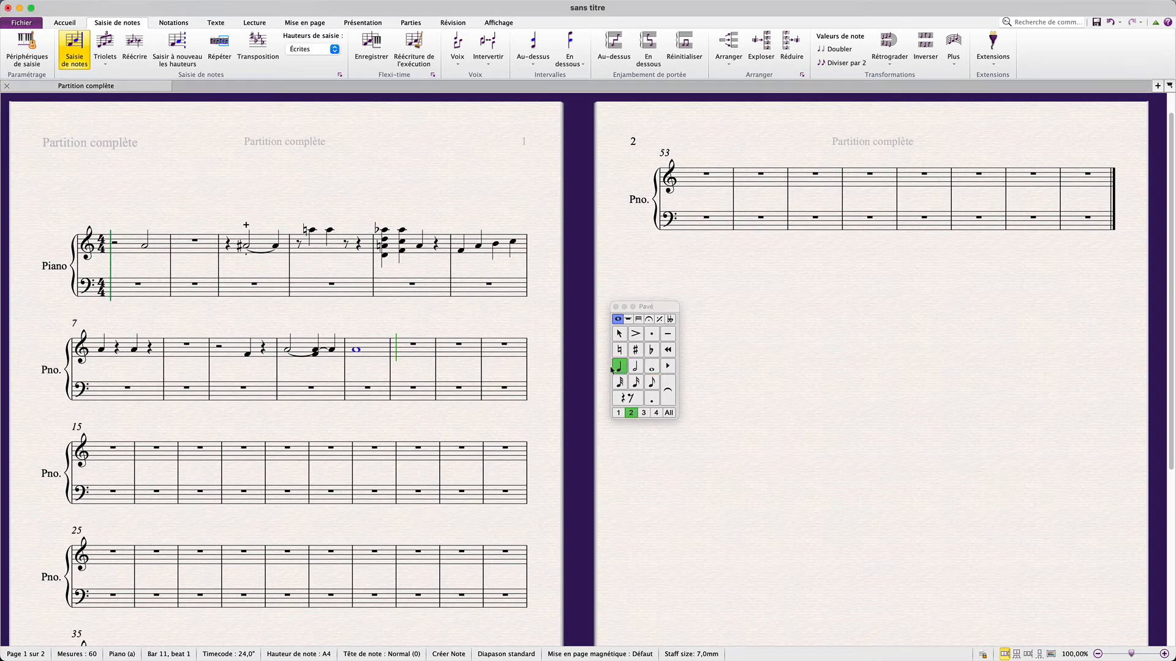
click(370, 355)
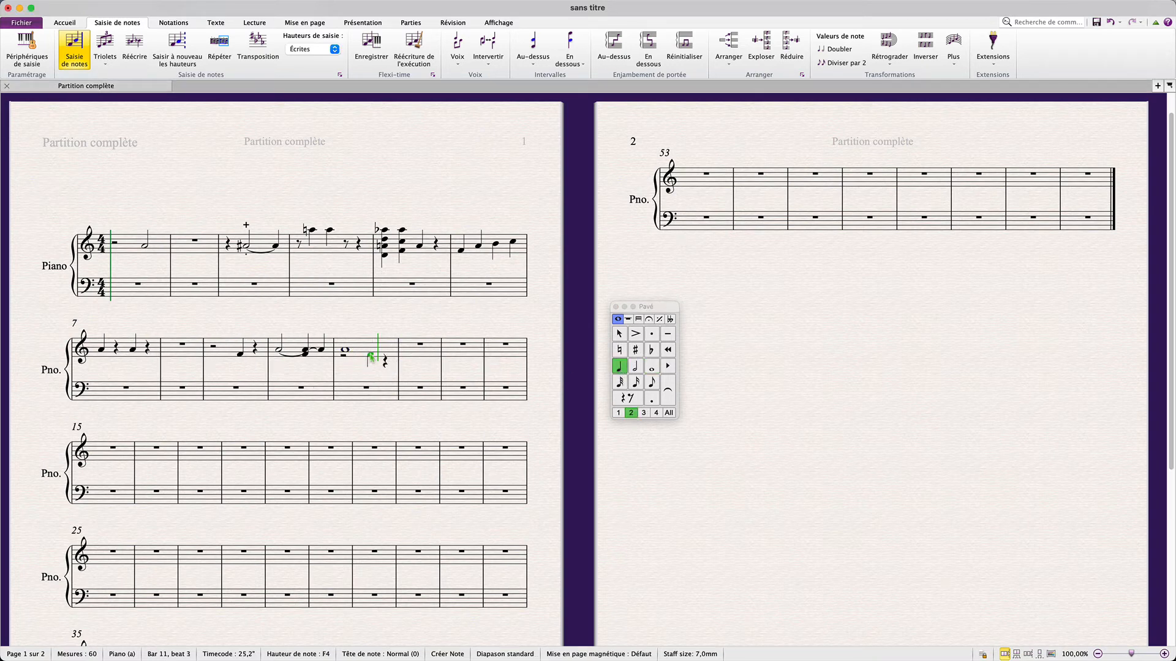
click(384, 362)
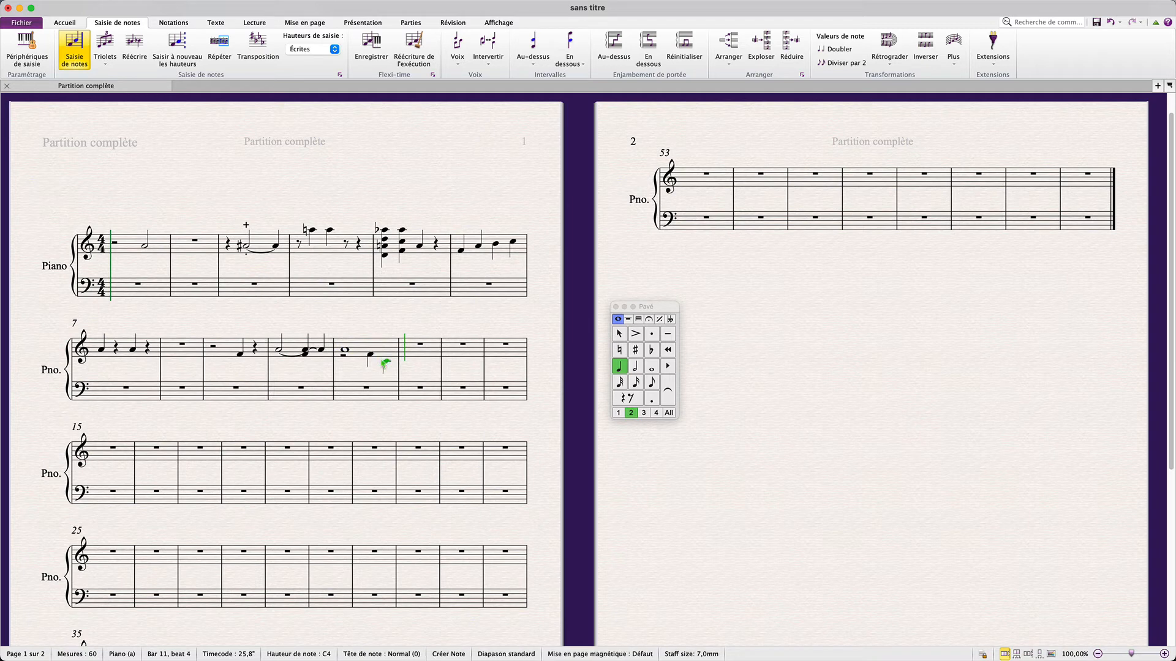
key(Escape)
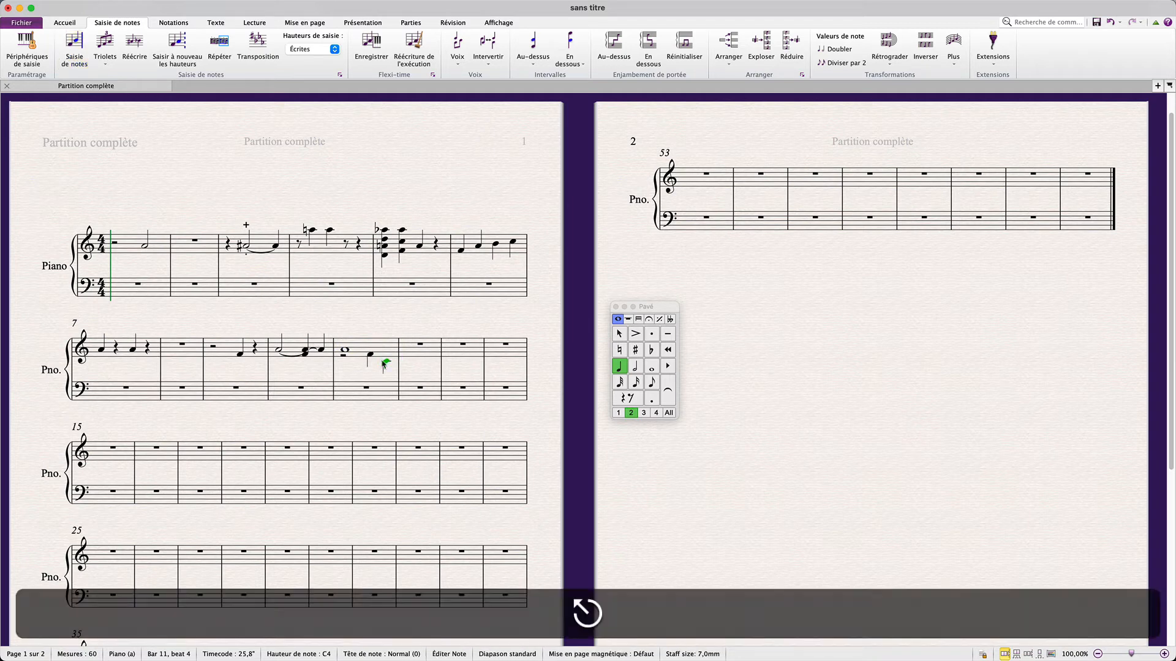
key(Escape)
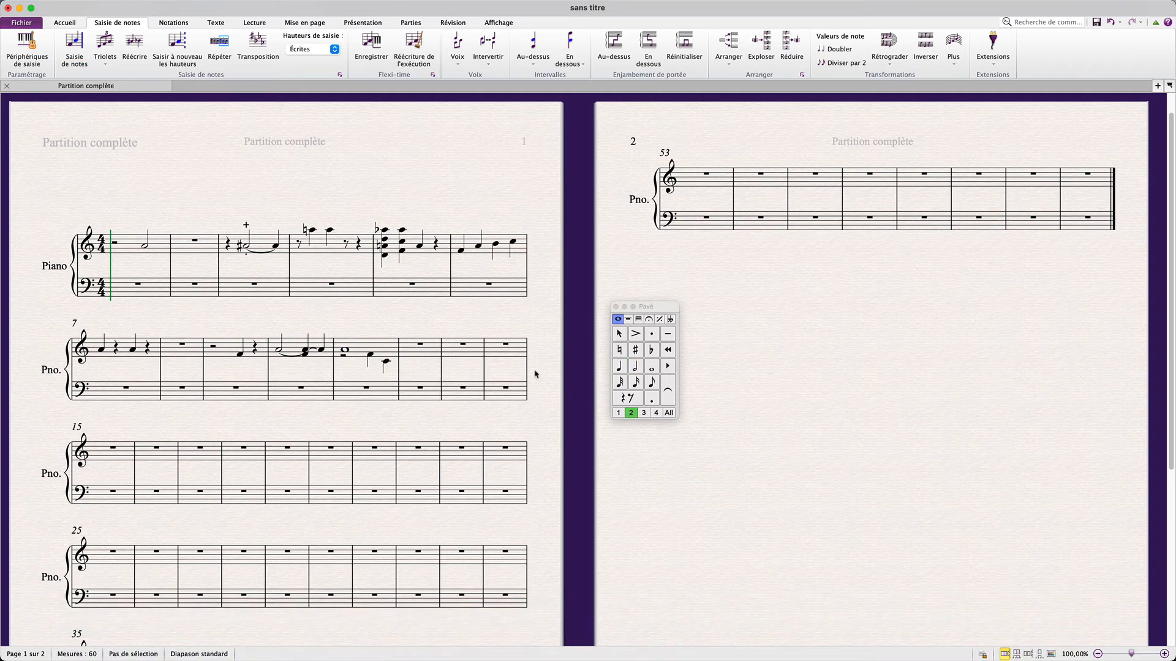
Enter a quarter rest on beat 2 of bar 12, then leave note input
click(629, 399)
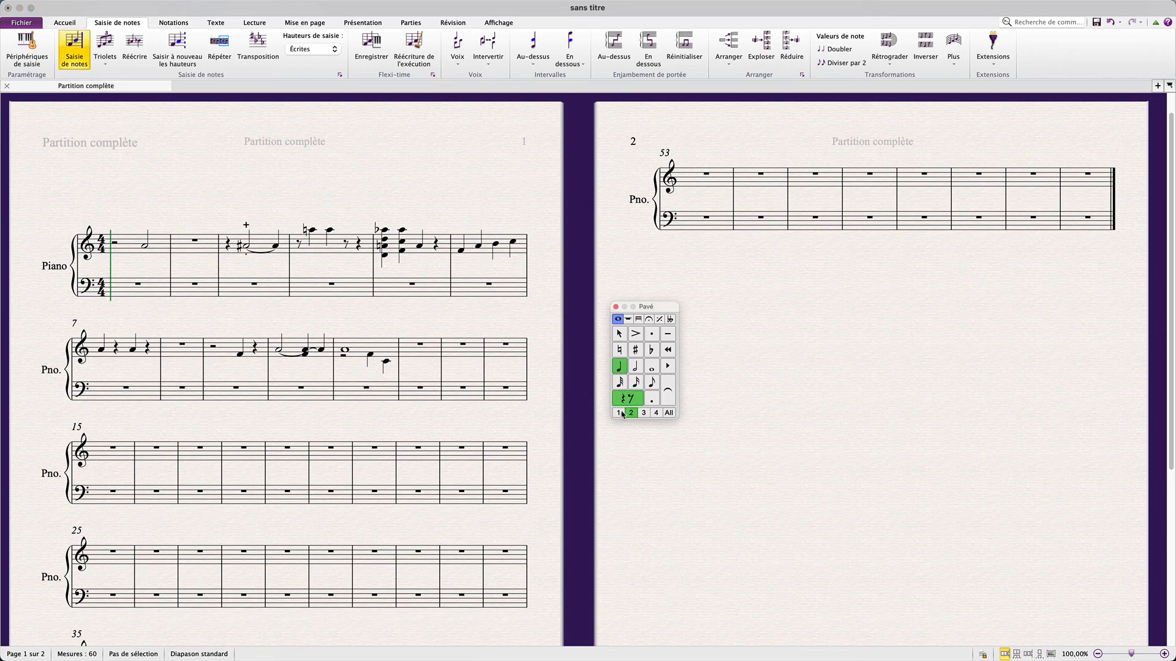
click(428, 355)
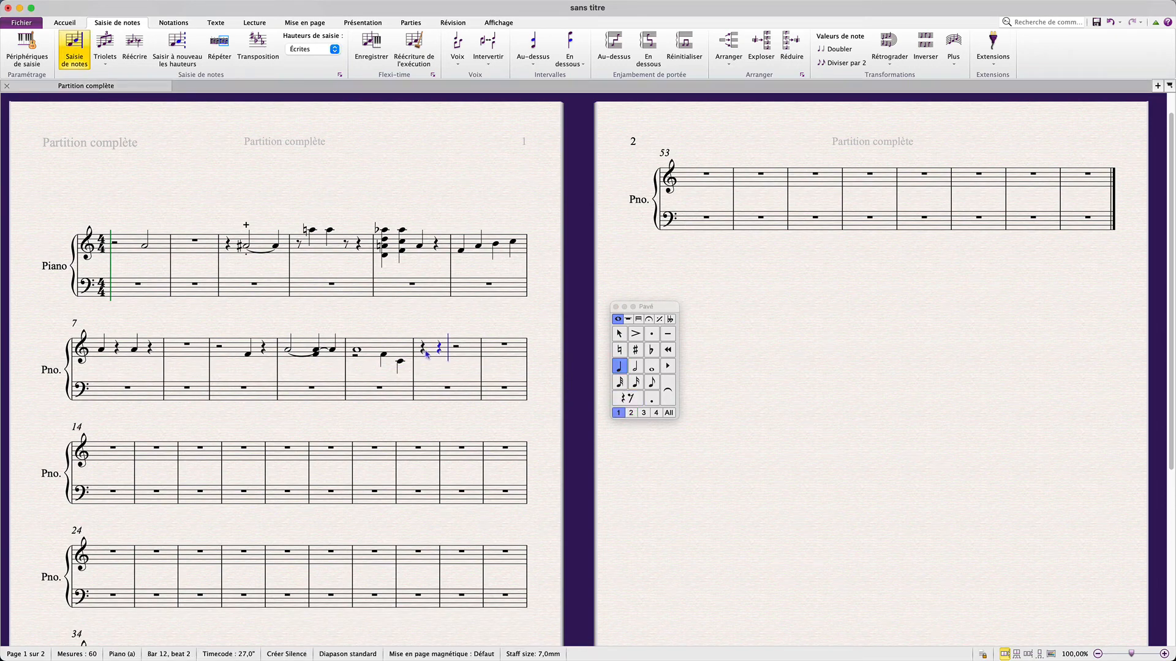
key(Escape)
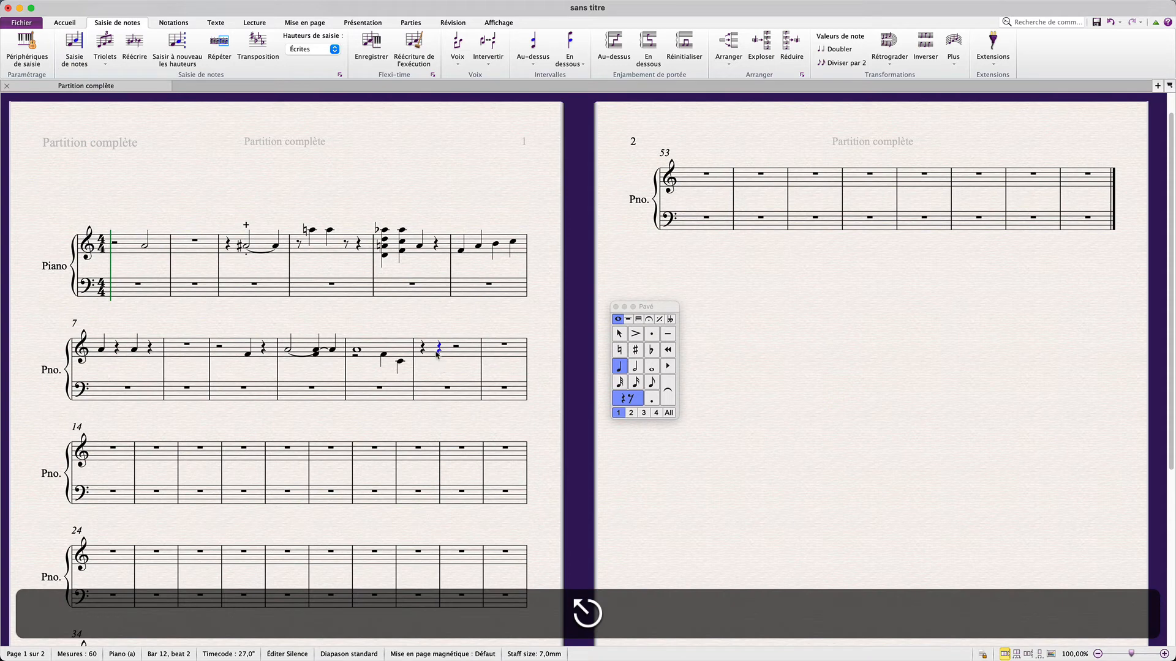
key(Escape)
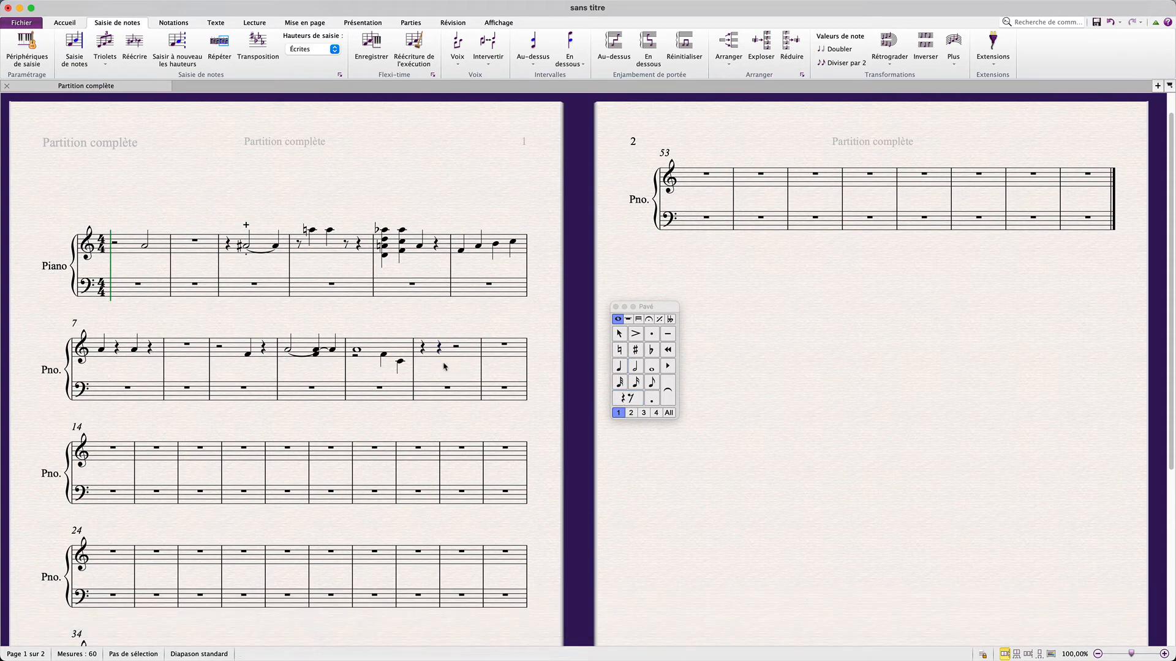
Delete the voice 2 rest at the start of bar 11
click(356, 357)
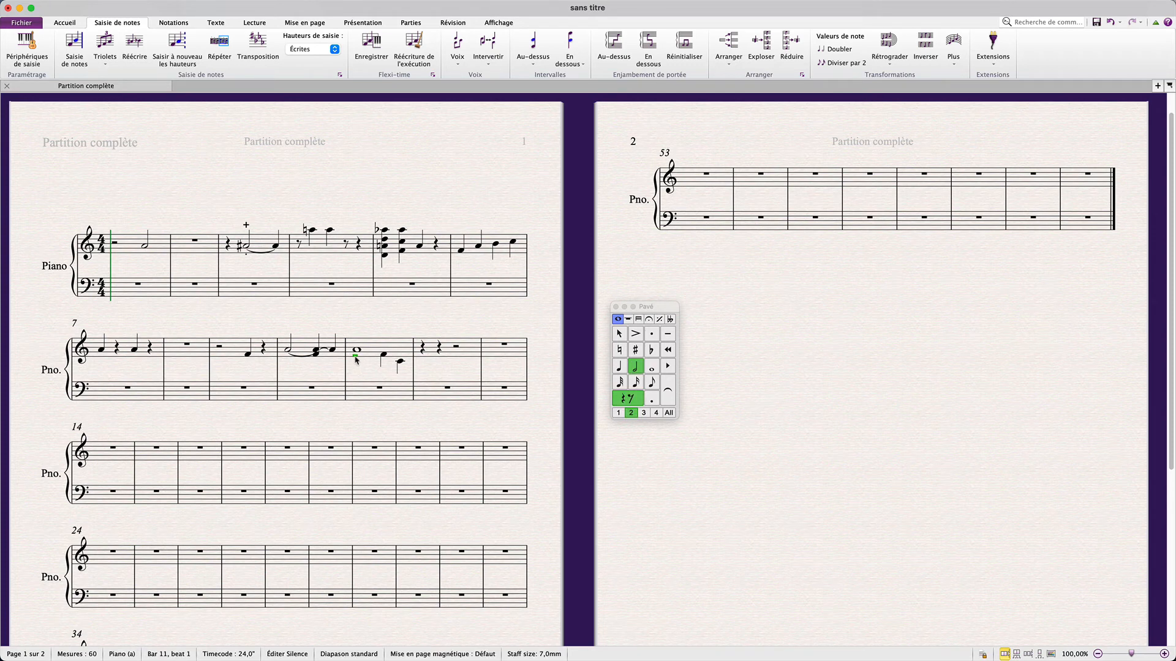
key(BackSpace)
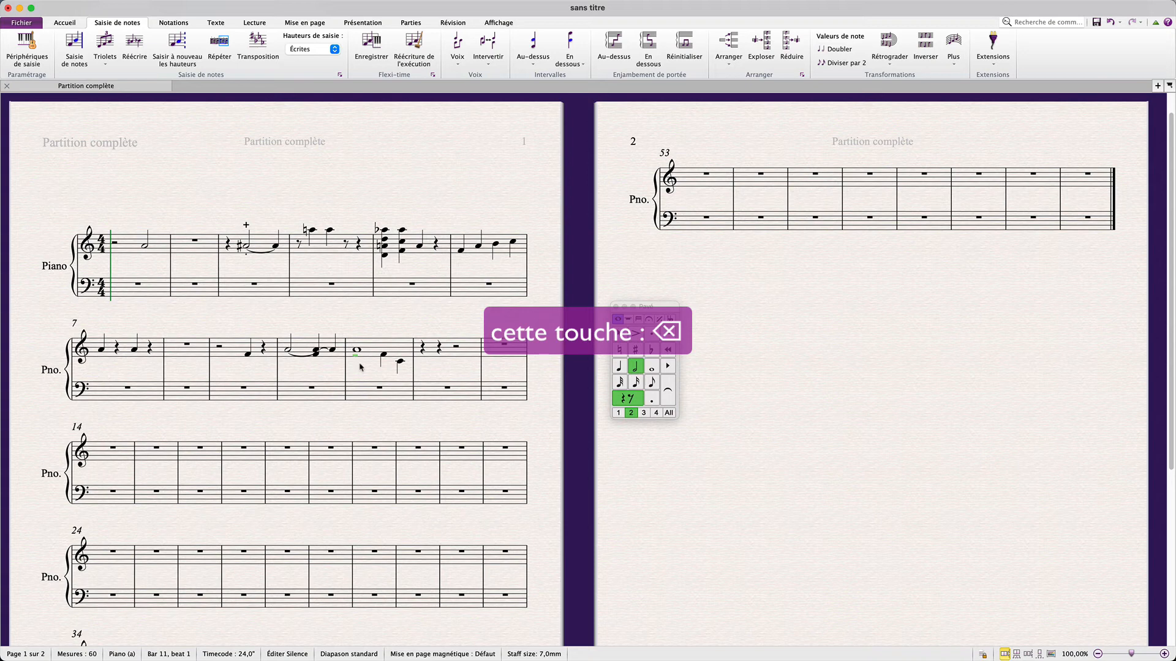
key(Escape)
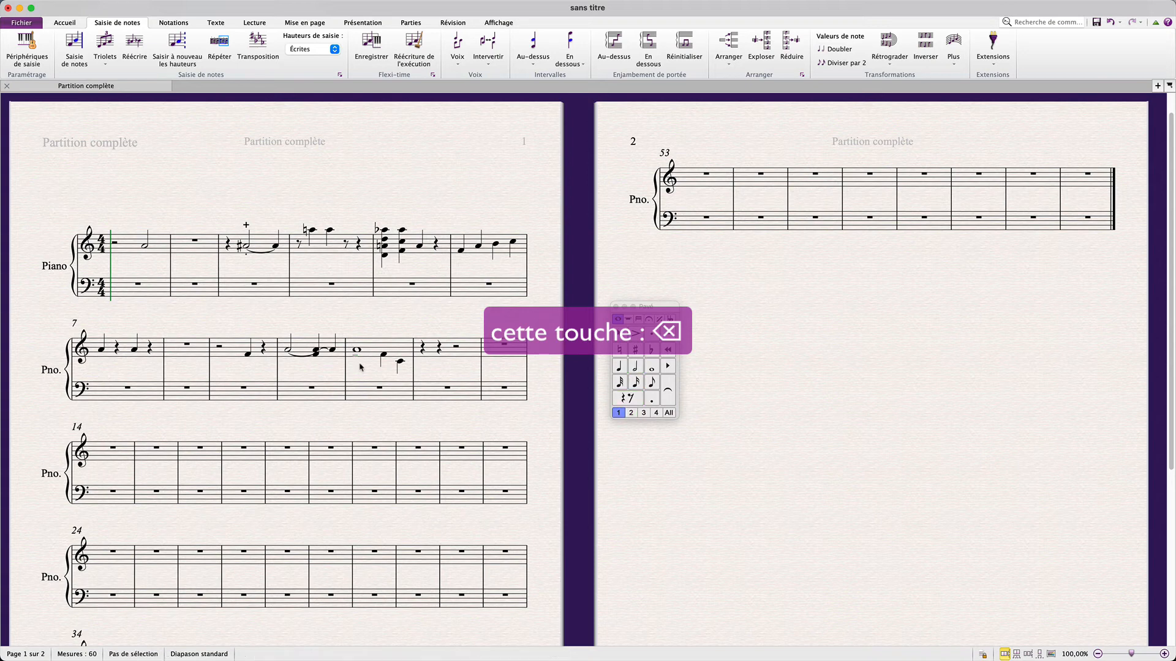
click(354, 355)
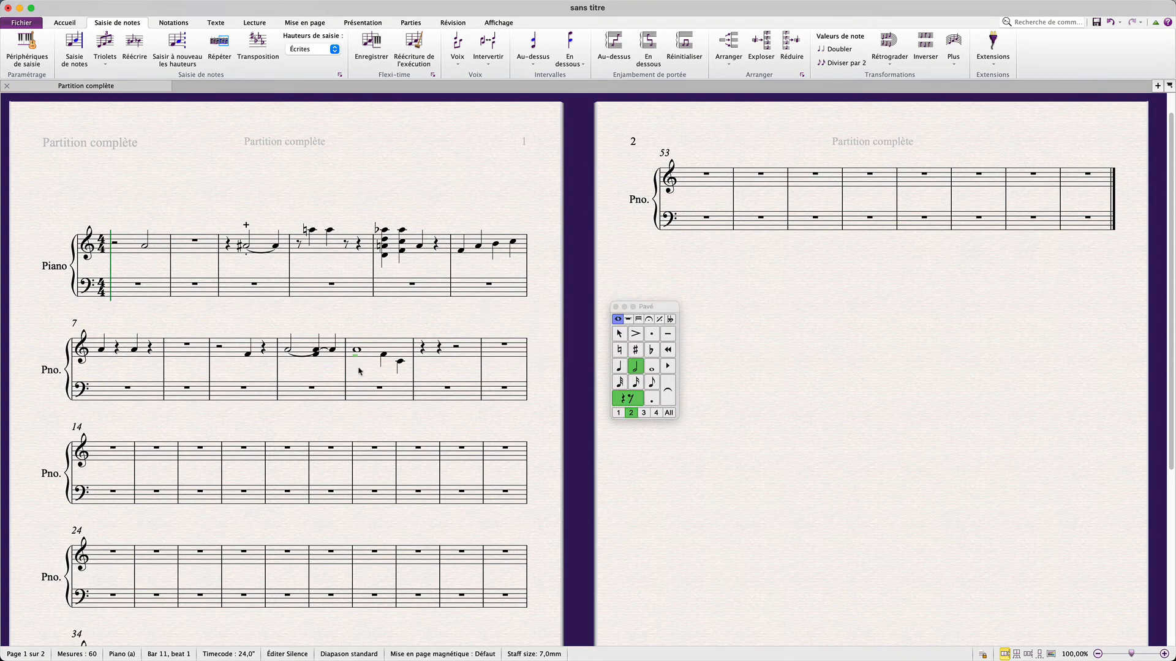
key(Escape)
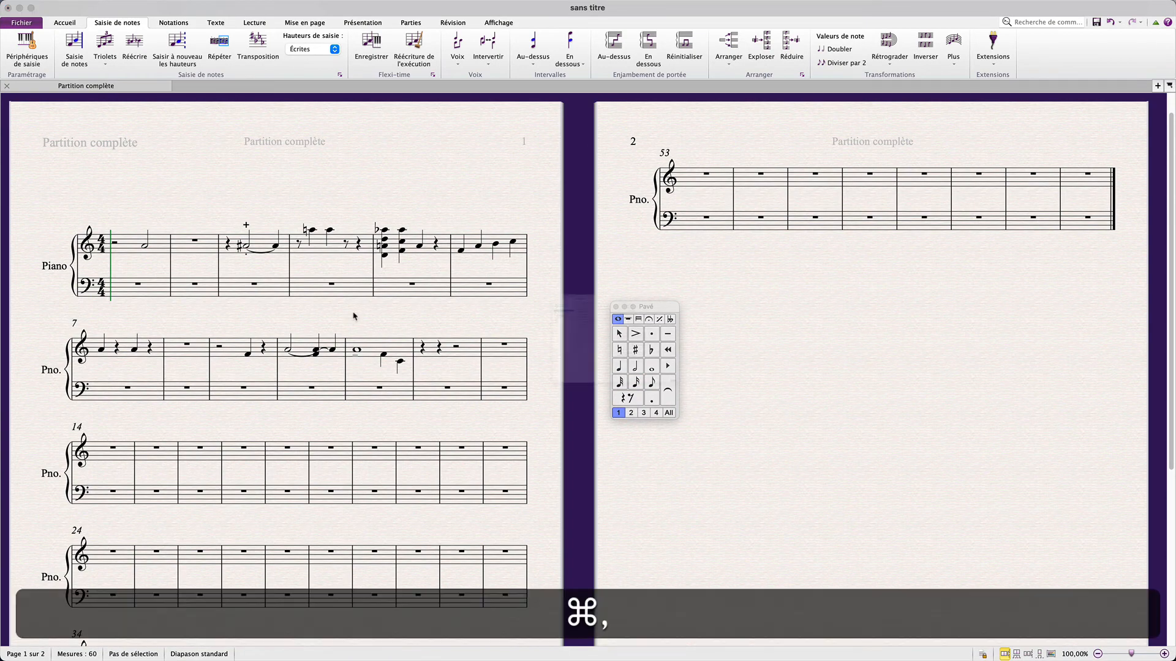
In the Mouse preferences, enable 'Utiliser la 2e voix en cas de conflit rythmique' and confirm
key(super+comma)
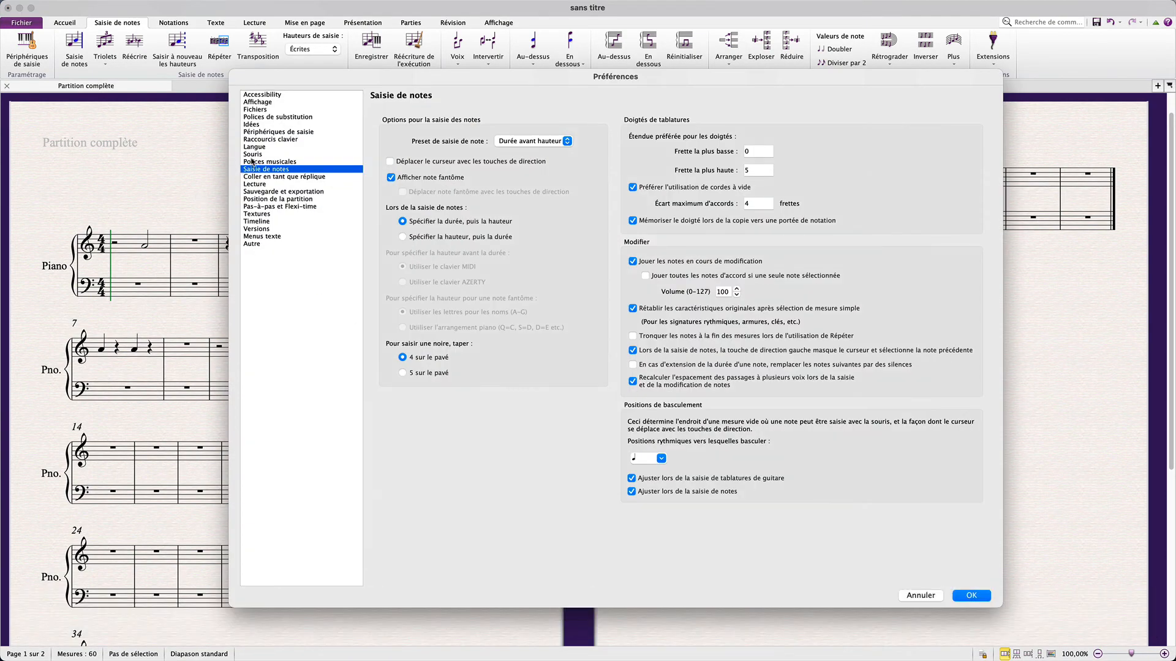
click(252, 155)
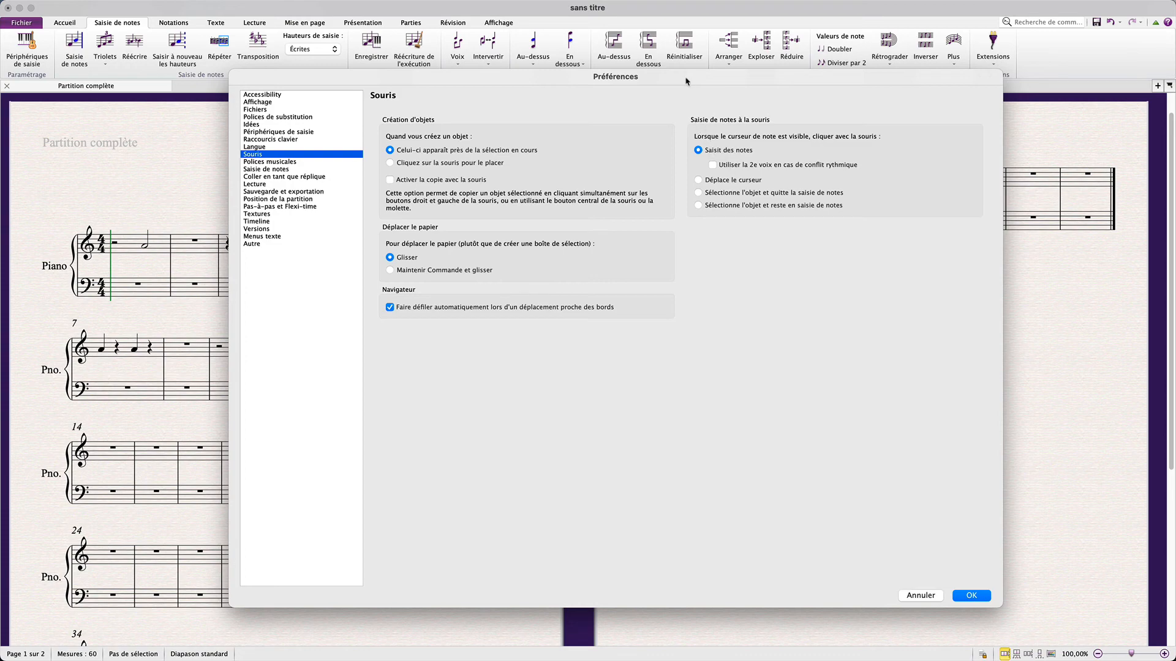
drag(686, 80, 878, 66)
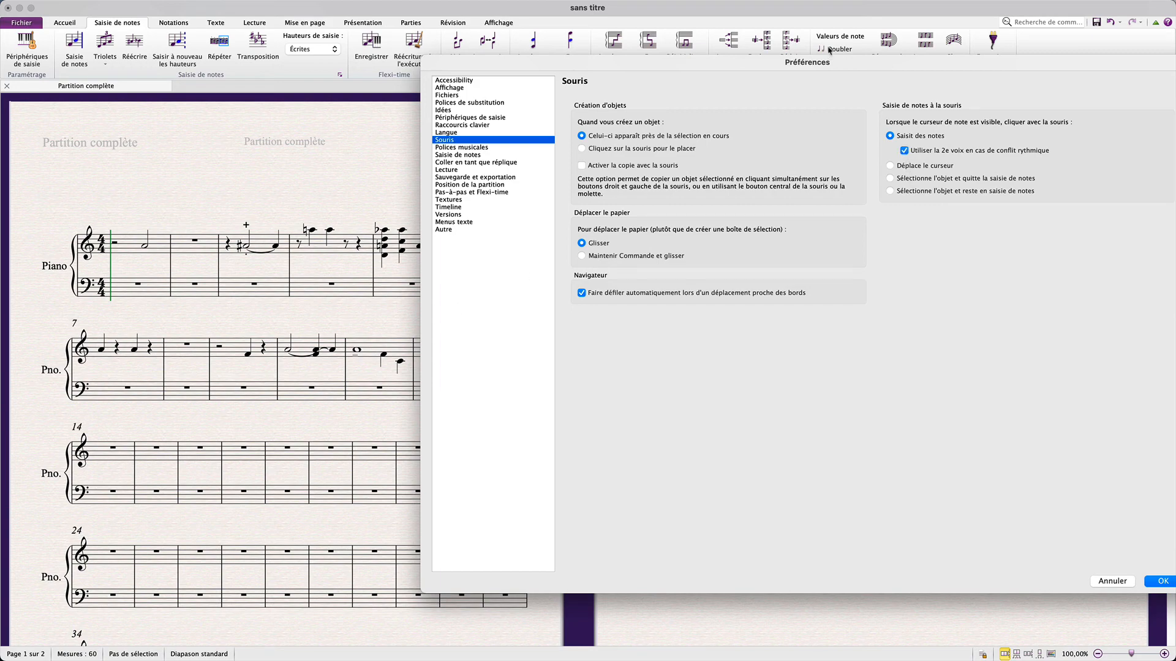
drag(759, 70, 618, 38)
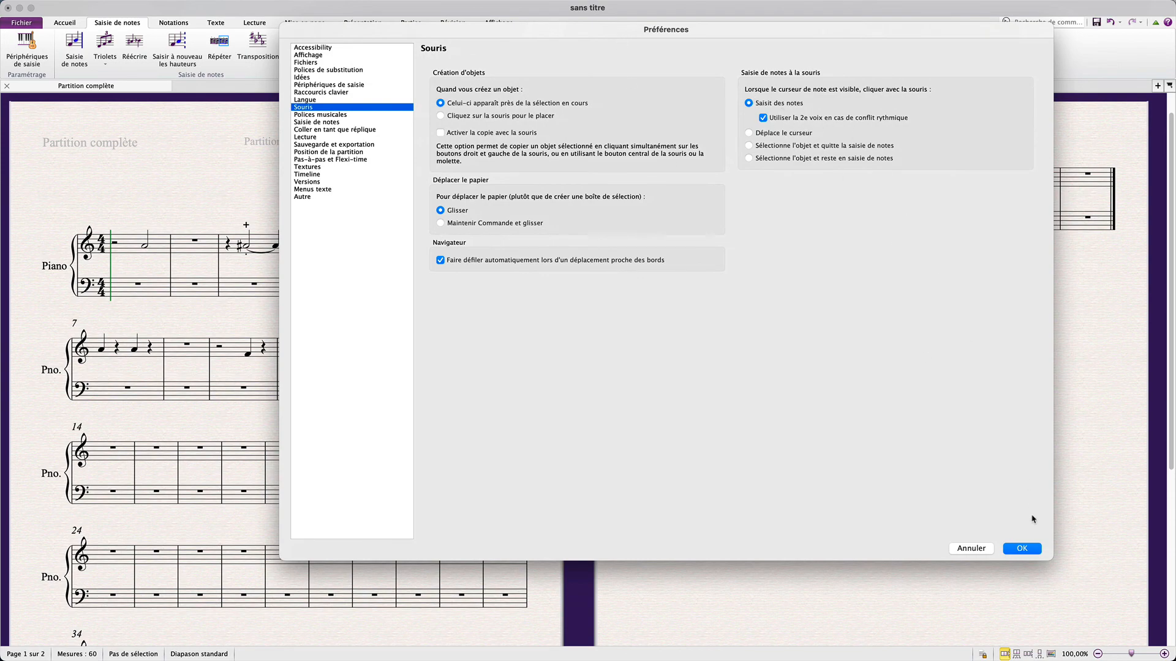
click(1031, 547)
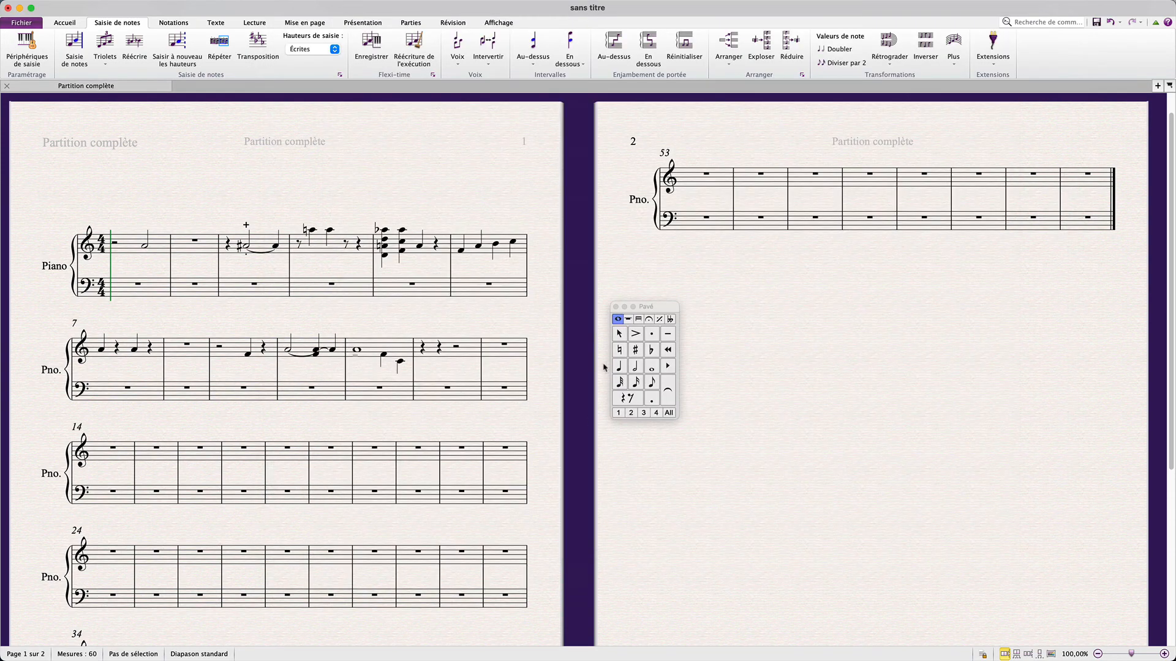
Enter an A4 whole note in bar 12 and an F4 quarter note in voice 2 on its beat 3
click(652, 368)
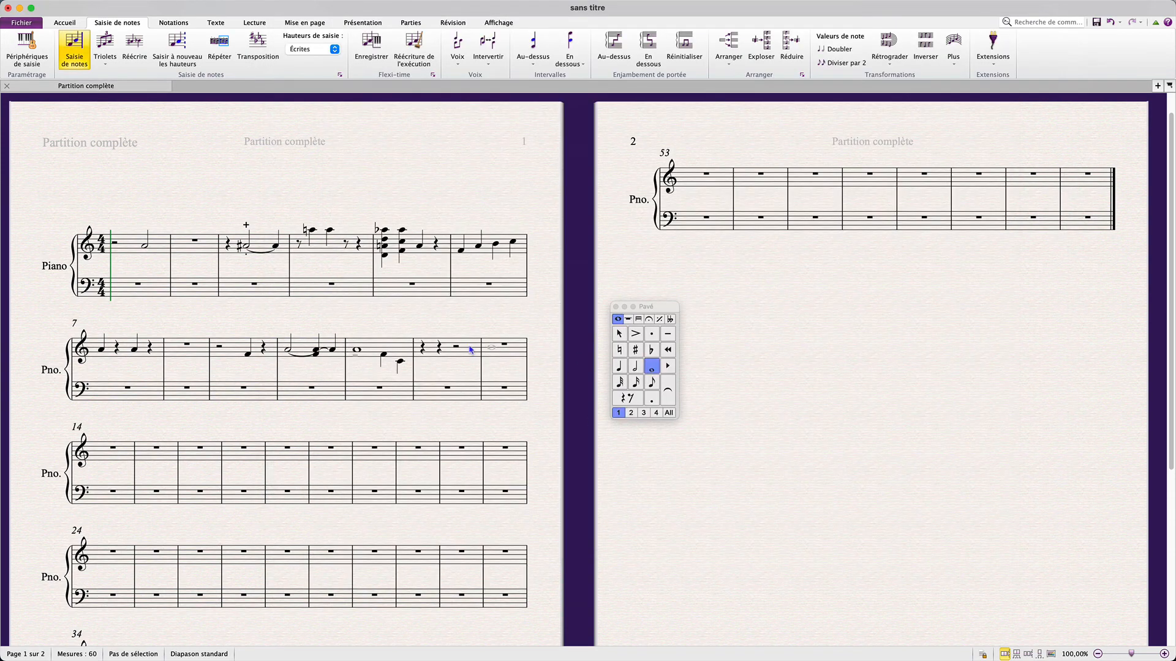
click(427, 350)
click(618, 367)
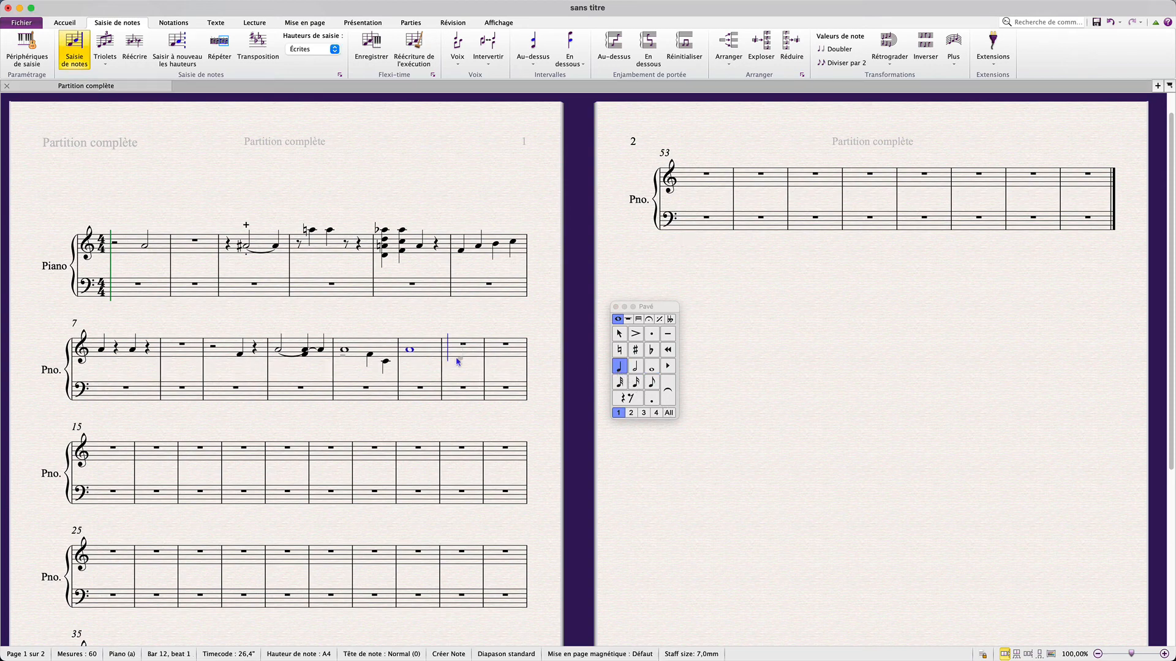
key(alt+2)
click(422, 357)
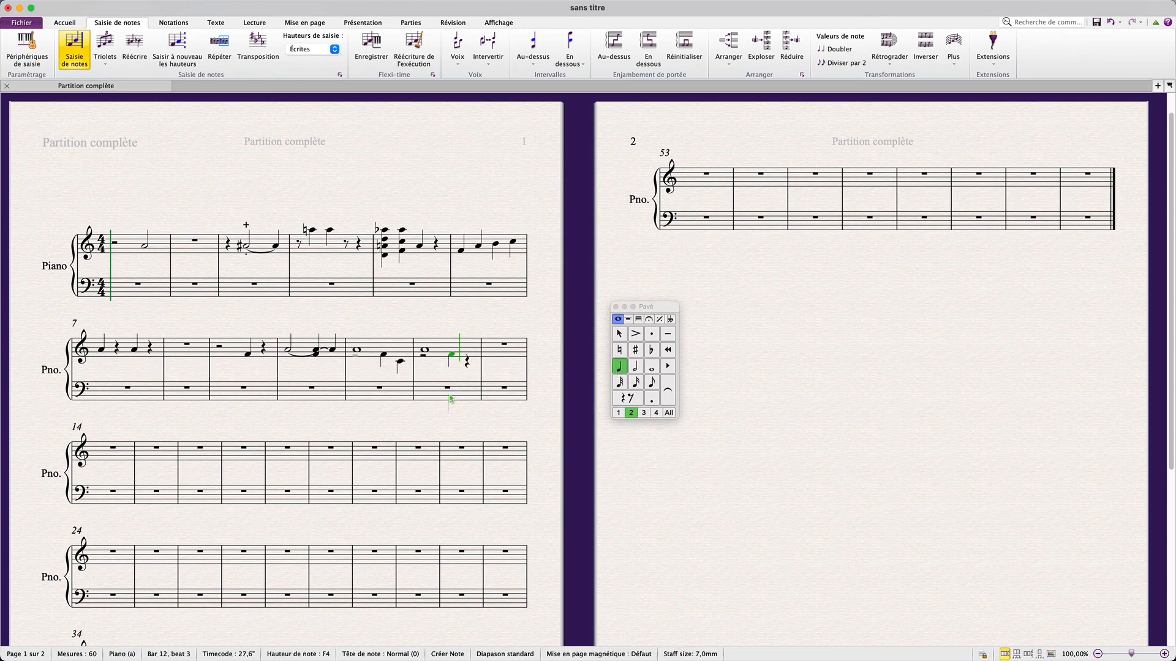
Open the Note Input preferences page to review the snap positions, then close the dialog
key(super+comma)
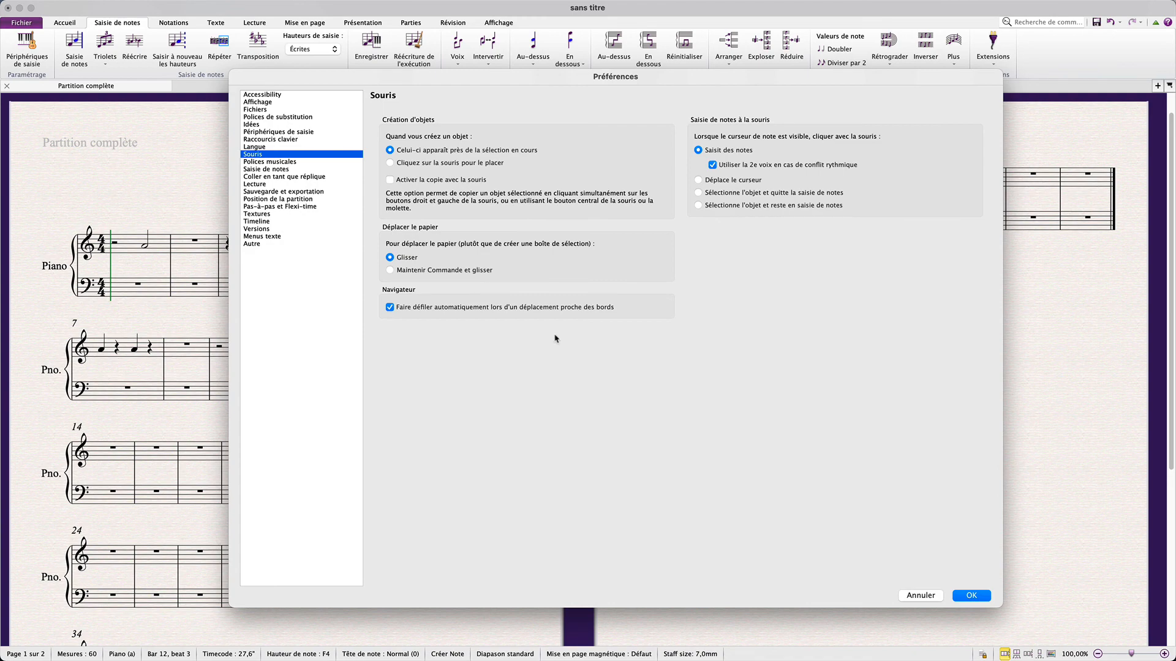
click(273, 169)
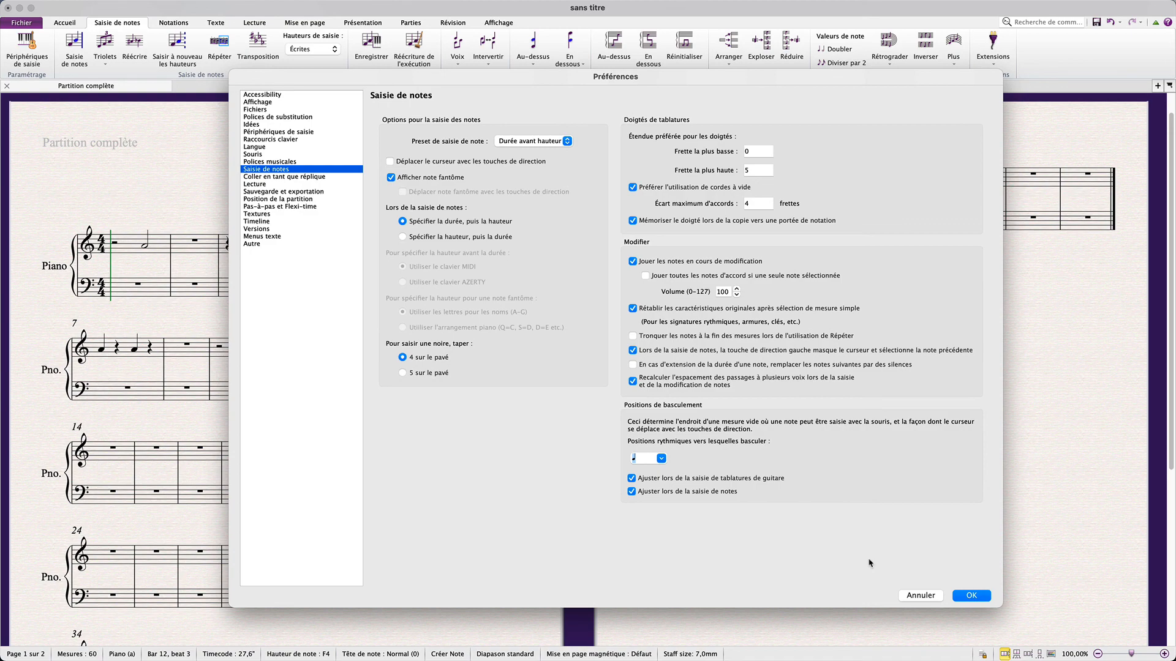
click(971, 596)
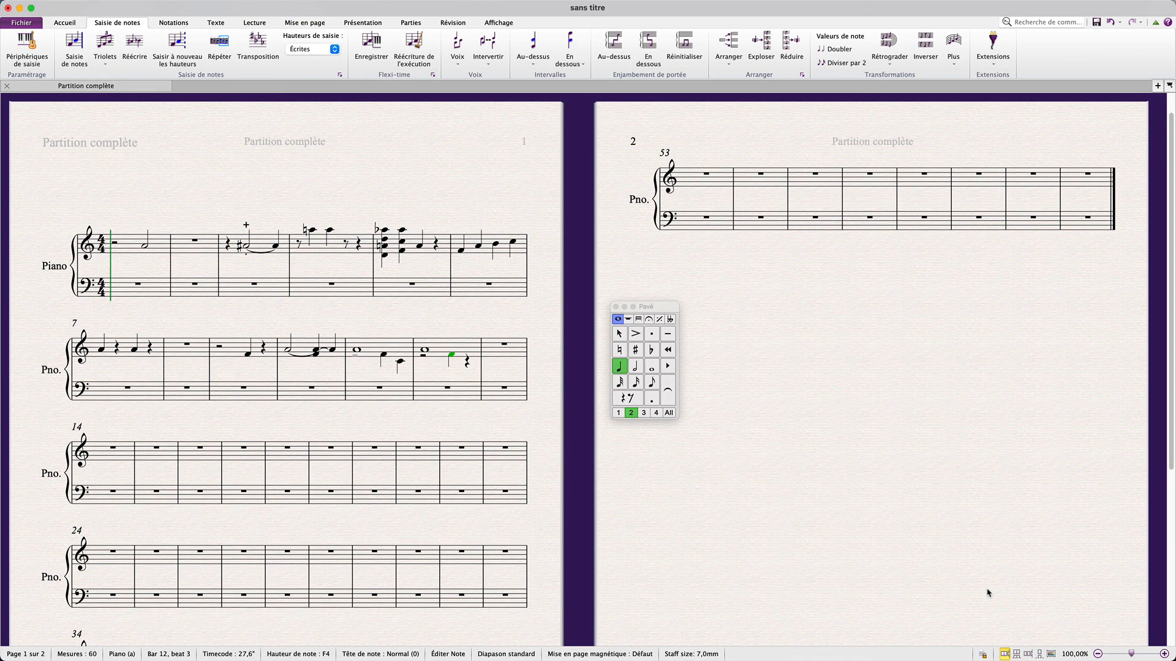